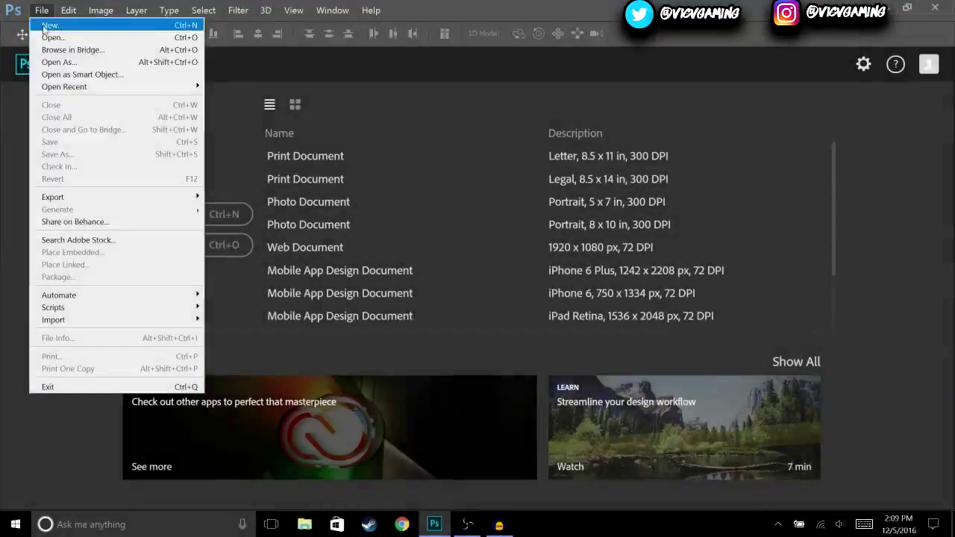
# Create a 1280 × 720 px document at 300 ppi with a transparent background
pyautogui.click(42, 23)
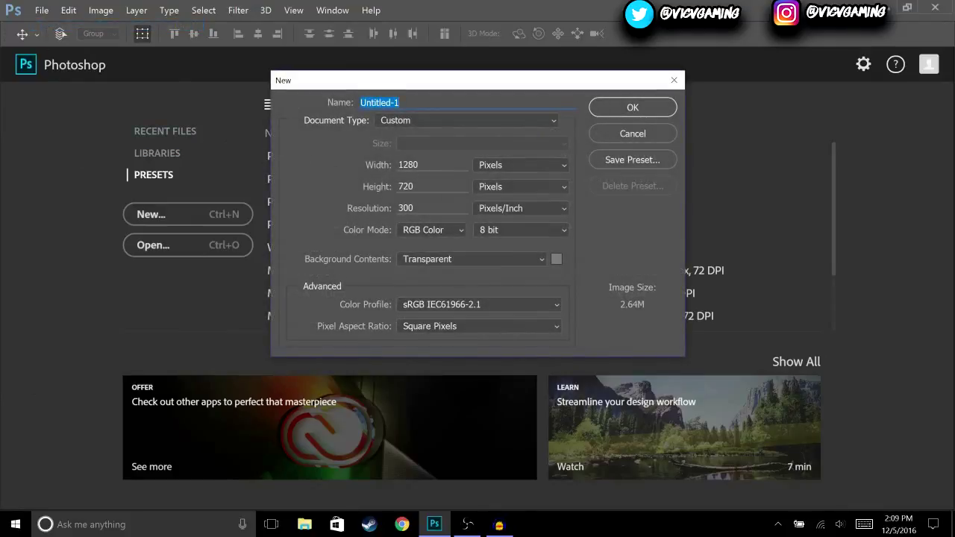
pyautogui.click(632, 107)
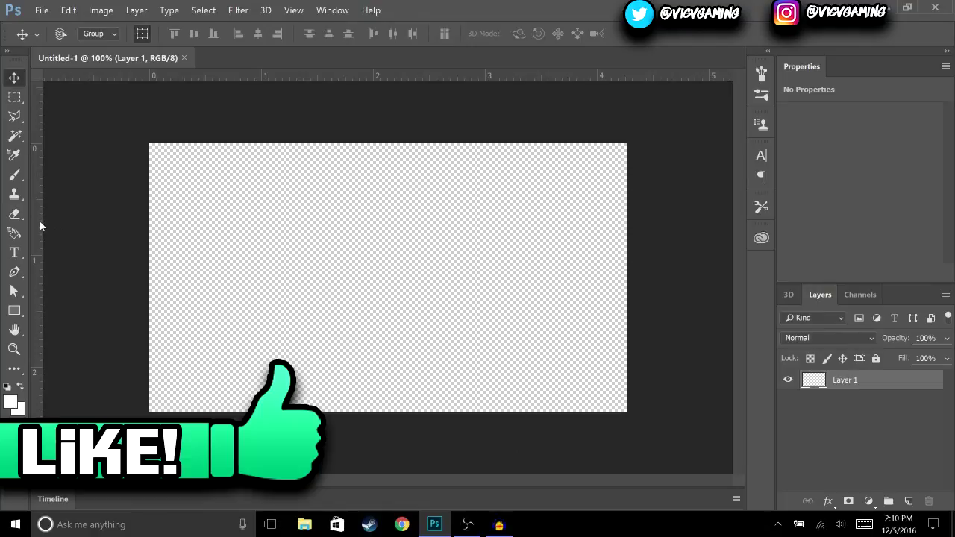
# Add a centre vertical guide and a rasterized white 432 × 156 px bar along the bottom edge
pyautogui.moveTo(40, 221); pyautogui.dragTo(387, 281)
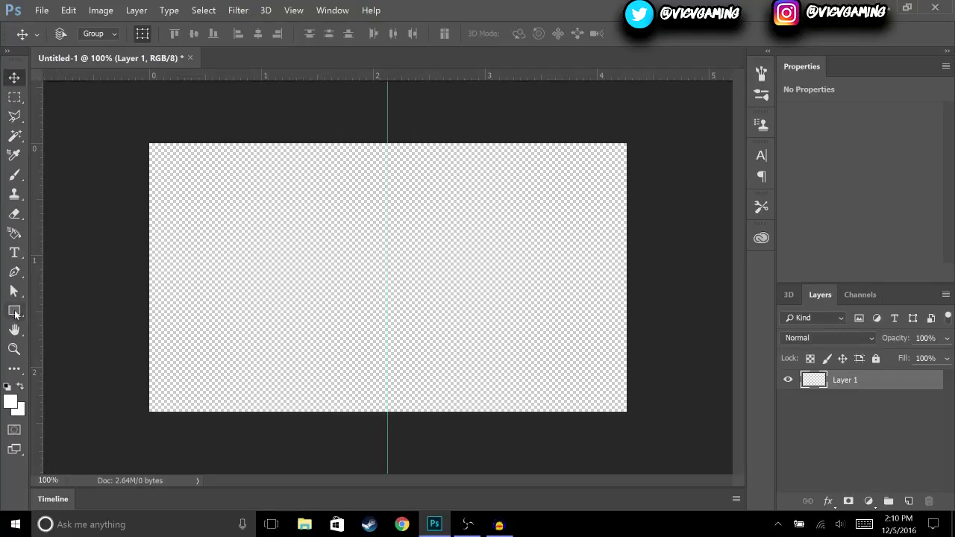
pyautogui.click(14, 311)
pyautogui.moveTo(226, 431)
pyautogui.mouseDown()
pyautogui.moveTo(223, 380)
pyautogui.moveTo(383, 374)
pyautogui.mouseUp()
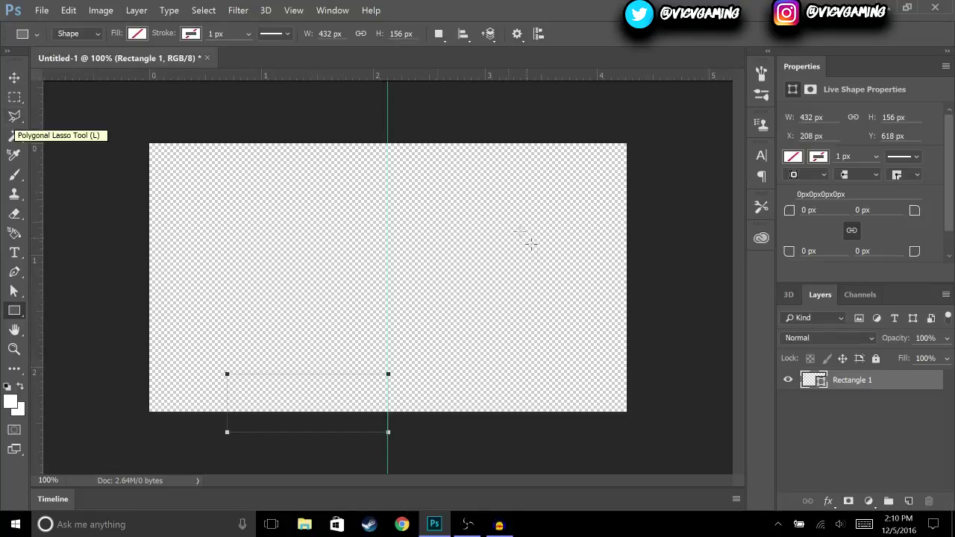
pyautogui.rightClick(858, 386)
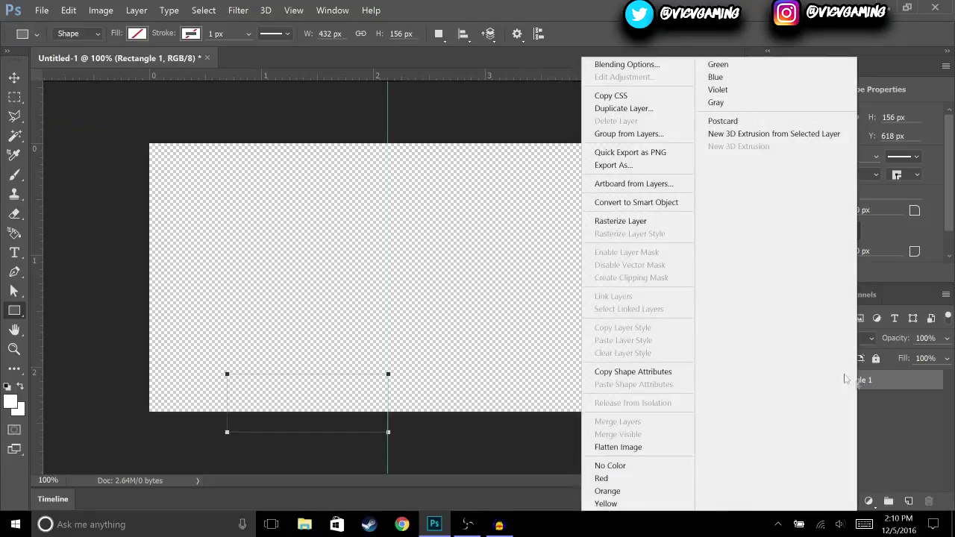
pyautogui.click(644, 222)
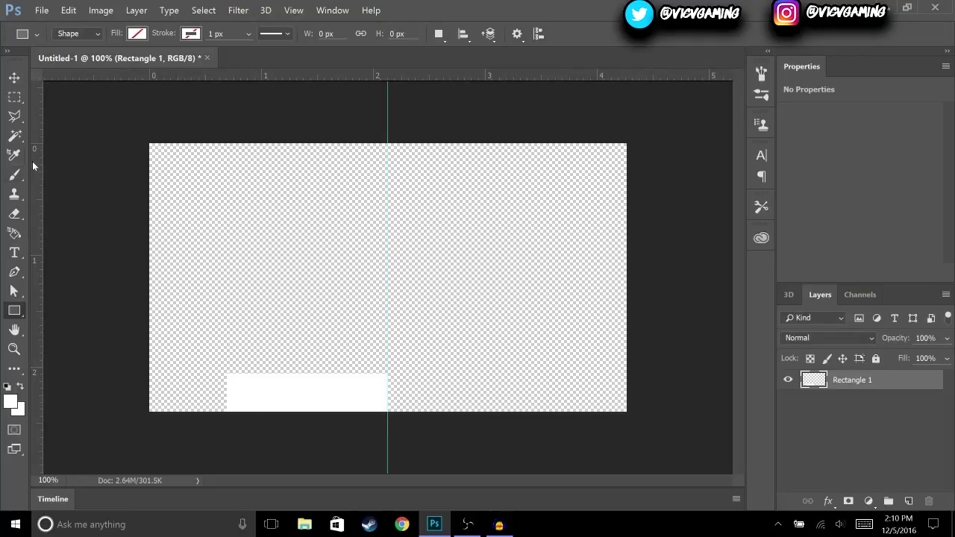
# Delete a triangular Polygonal Lasso selection from the bar's left end, then deselect
pyautogui.click(14, 118)
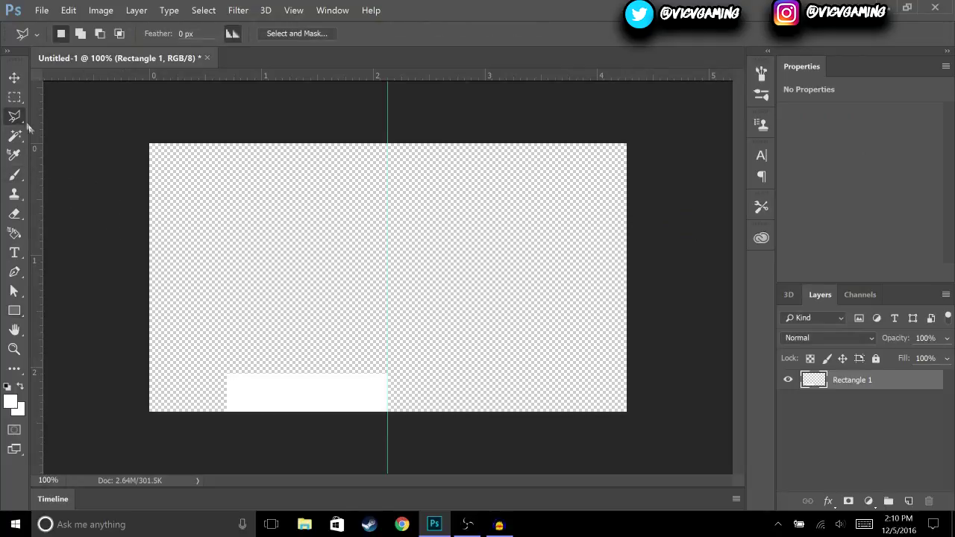
pyautogui.click(267, 358)
pyautogui.click(215, 426)
pyautogui.click(179, 346)
pyautogui.click(267, 359)
pyautogui.press('Delete')
pyautogui.click(203, 10)
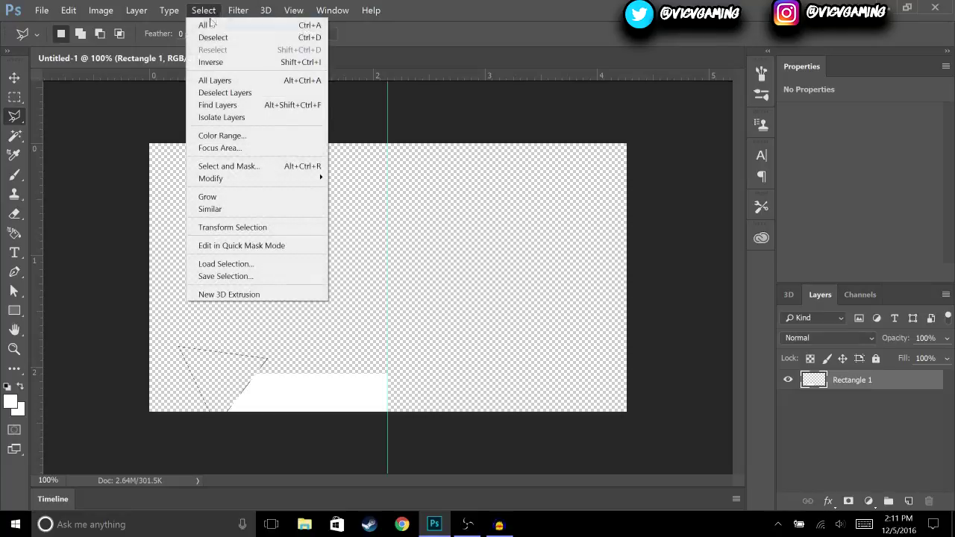
pyautogui.click(212, 38)
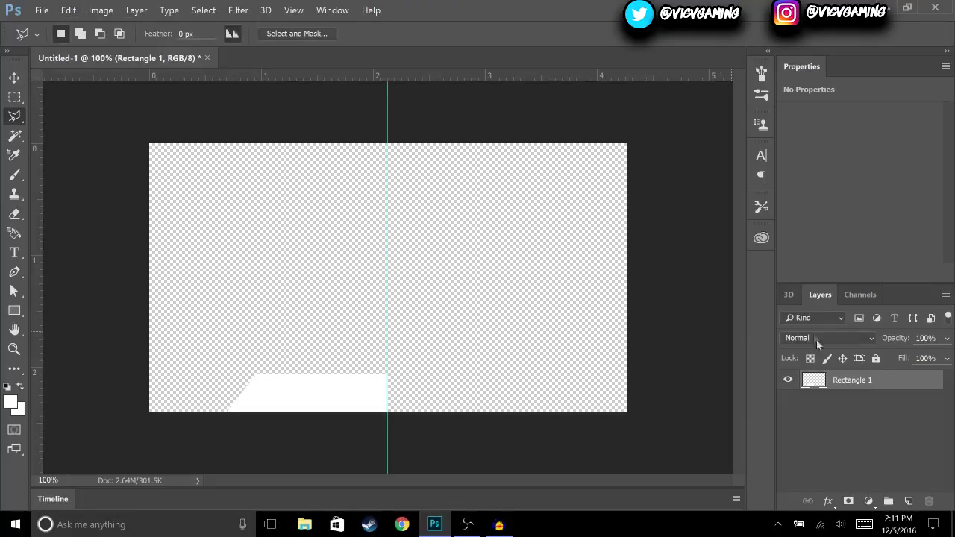
# Duplicate the Rectangle 1 layer and flip the copy horizontally
pyautogui.rightClick(858, 384)
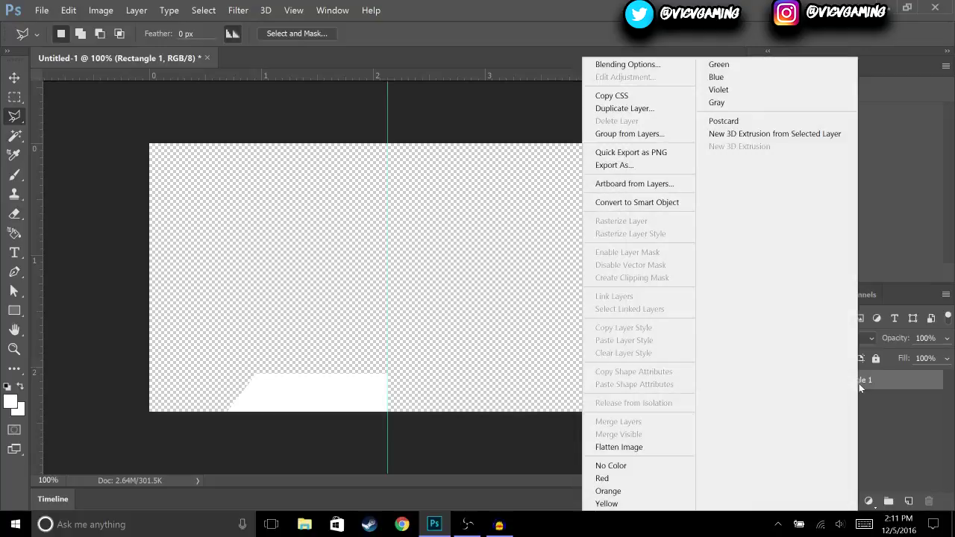
pyautogui.click(640, 110)
pyautogui.click(609, 152)
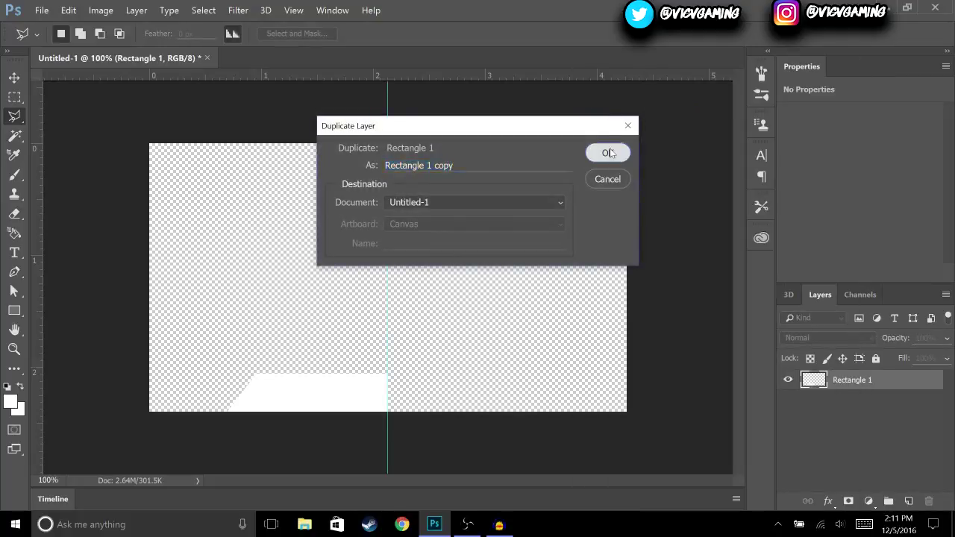
pyautogui.click(68, 11)
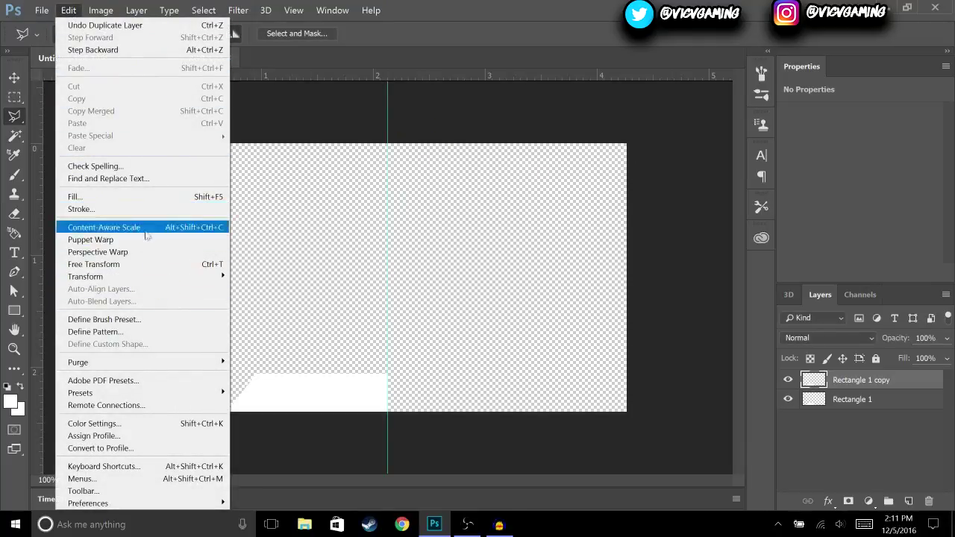
pyautogui.moveTo(143, 276)
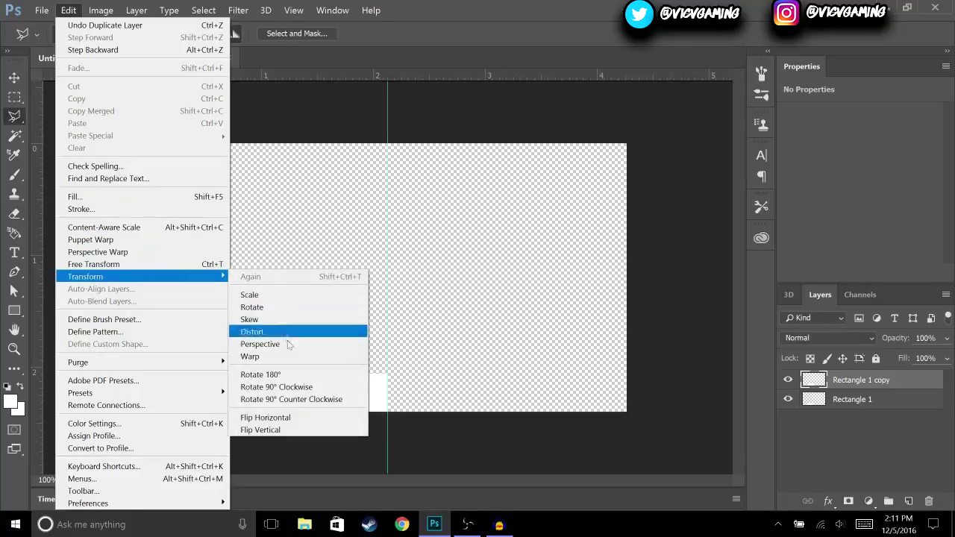
pyautogui.click(298, 418)
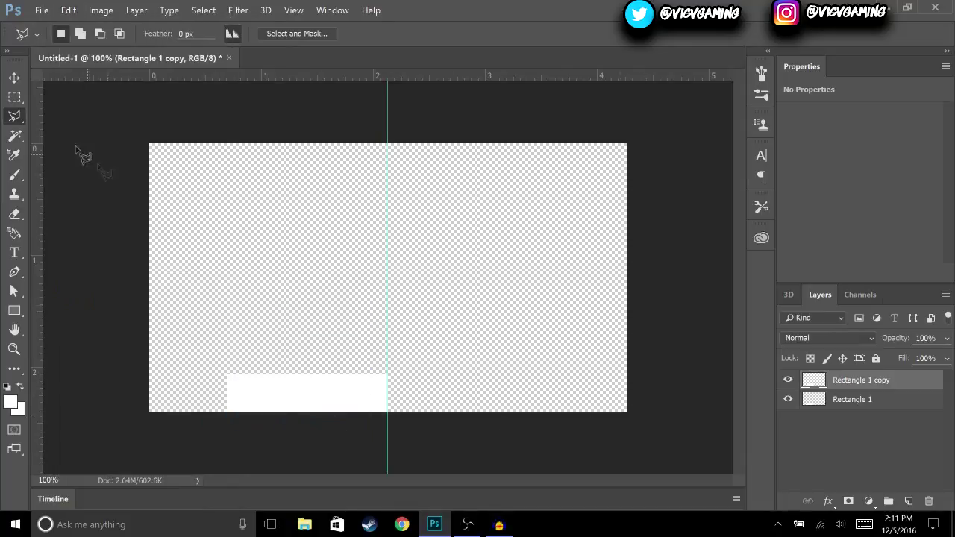
# Move the flipped copy right of the guide and merge it down into Rectangle 1
pyautogui.click(14, 79)
pyautogui.moveTo(348, 406); pyautogui.dragTo(515, 388)
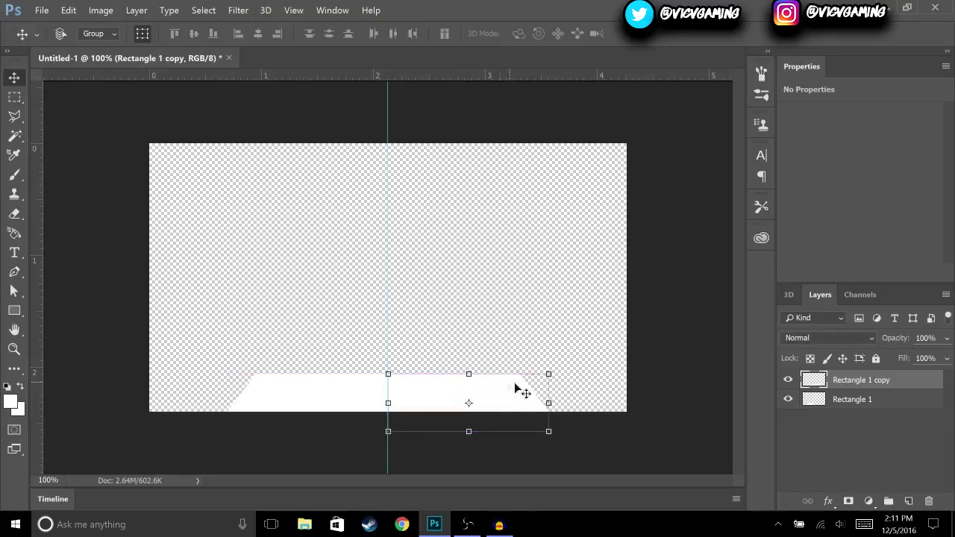
pyautogui.rightClick(863, 389)
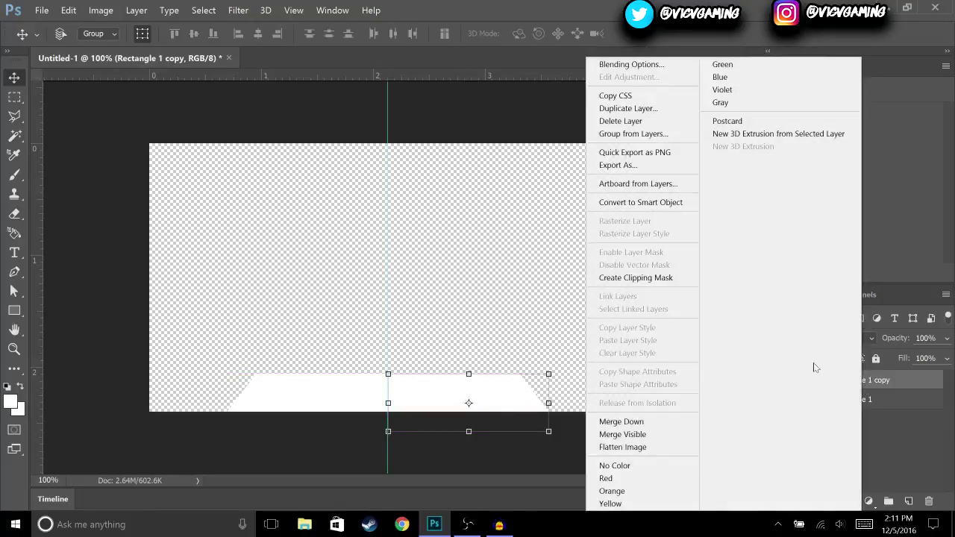
pyautogui.click(633, 422)
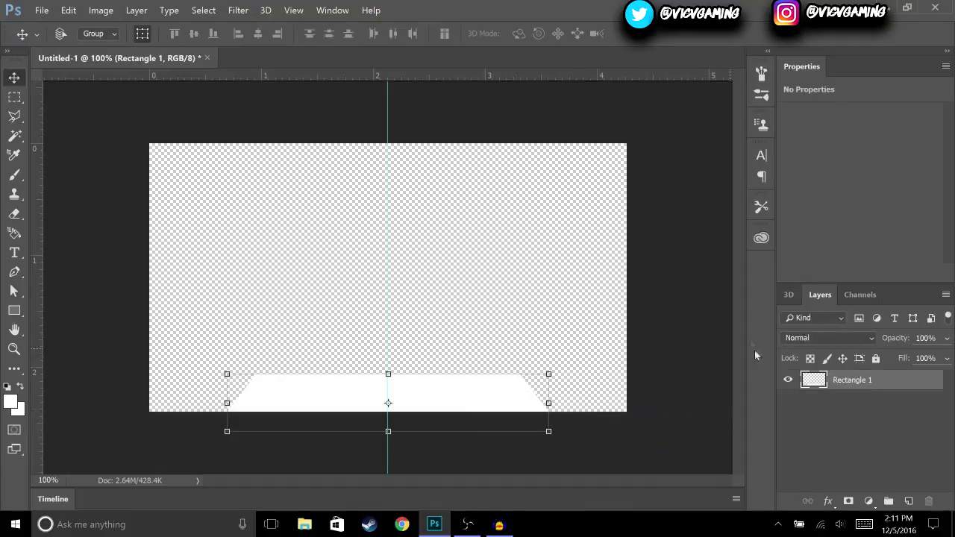
# Add a dark grey Color Overlay to the bar in Layer Style
pyautogui.rightClick(856, 393)
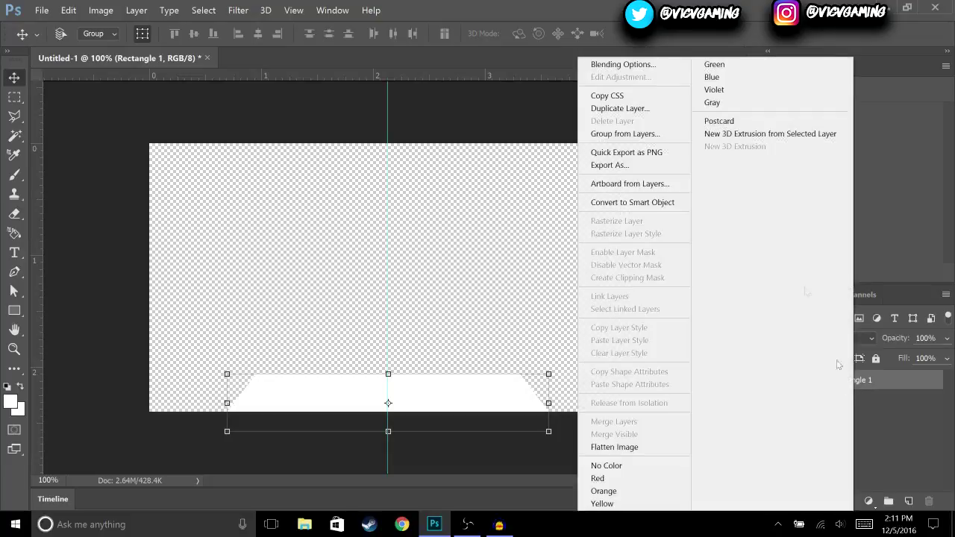
pyautogui.click(583, 66)
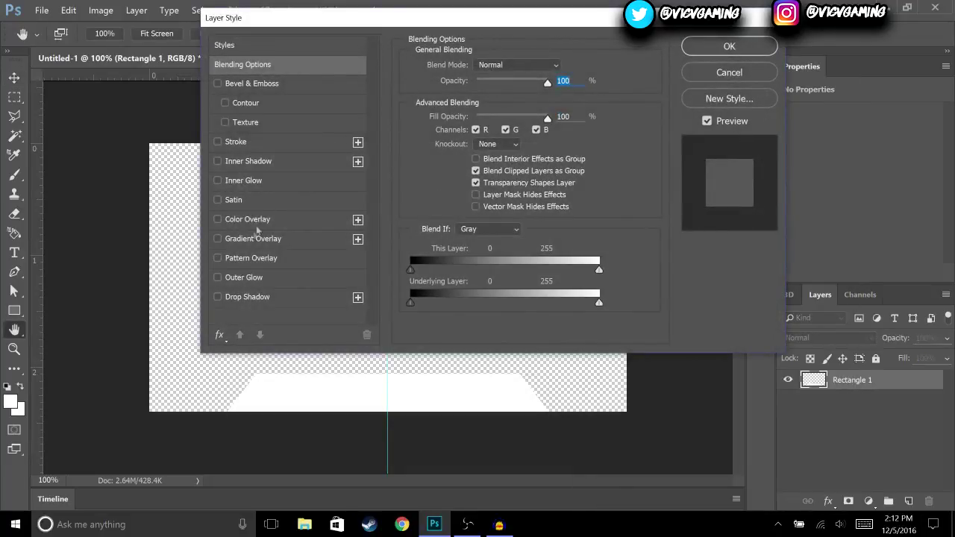
pyautogui.click(217, 220)
pyautogui.click(245, 221)
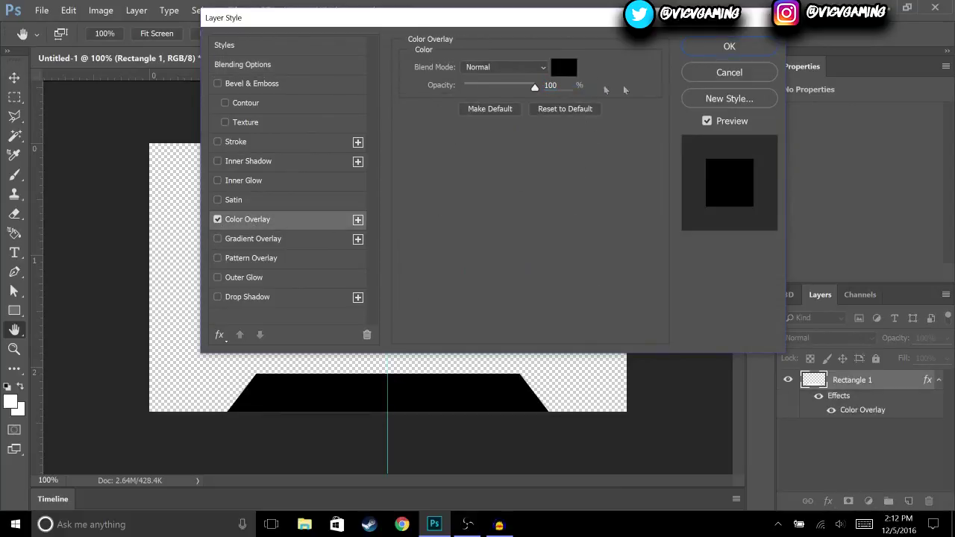
pyautogui.click(563, 68)
pyautogui.moveTo(567, 232); pyautogui.dragTo(555, 276)
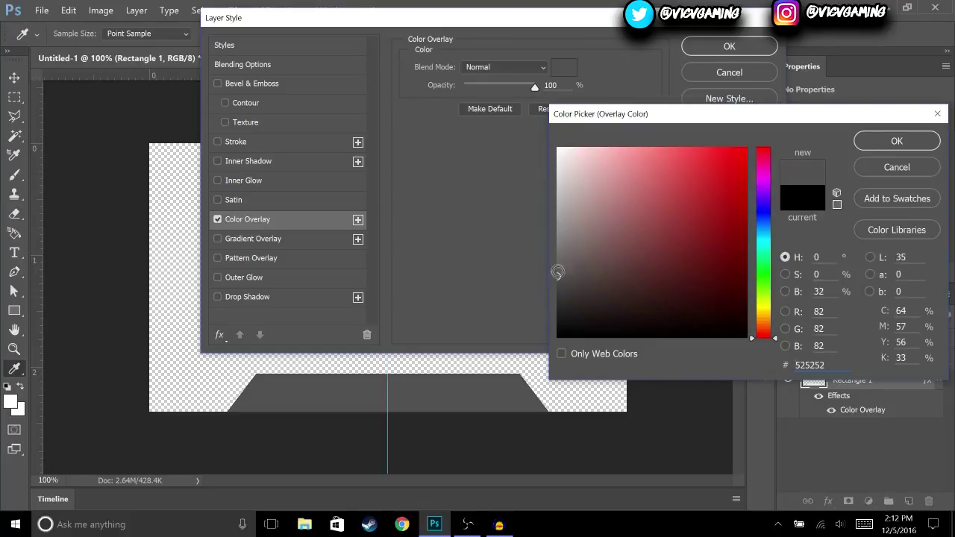
pyautogui.moveTo(558, 276)
pyautogui.mouseDown()
pyautogui.moveTo(557, 287)
pyautogui.moveTo(560, 258)
pyautogui.moveTo(558, 268)
pyautogui.mouseUp()
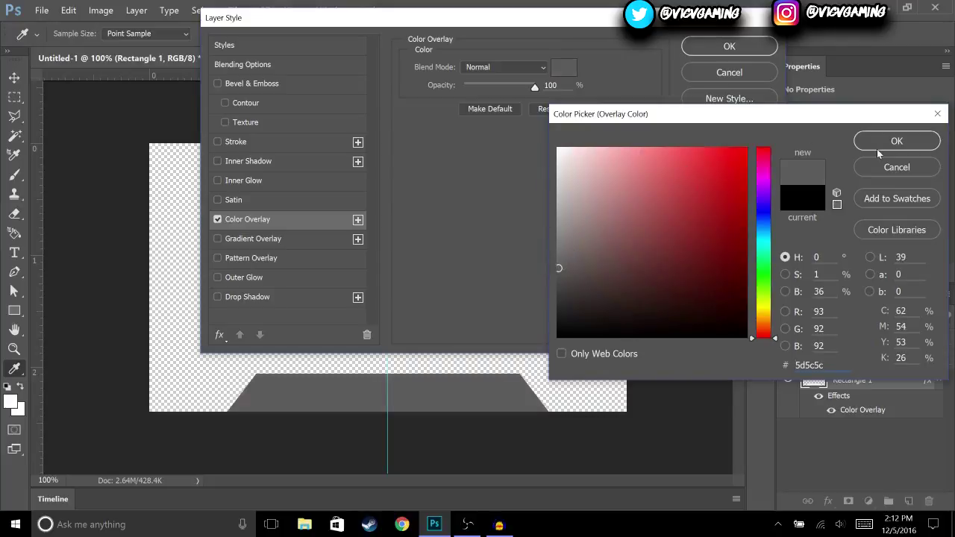
pyautogui.click(878, 147)
# Set the bar's overlay opacity to 70% and enable a Gradient Overlay
pyautogui.click(218, 239)
pyautogui.write('70')
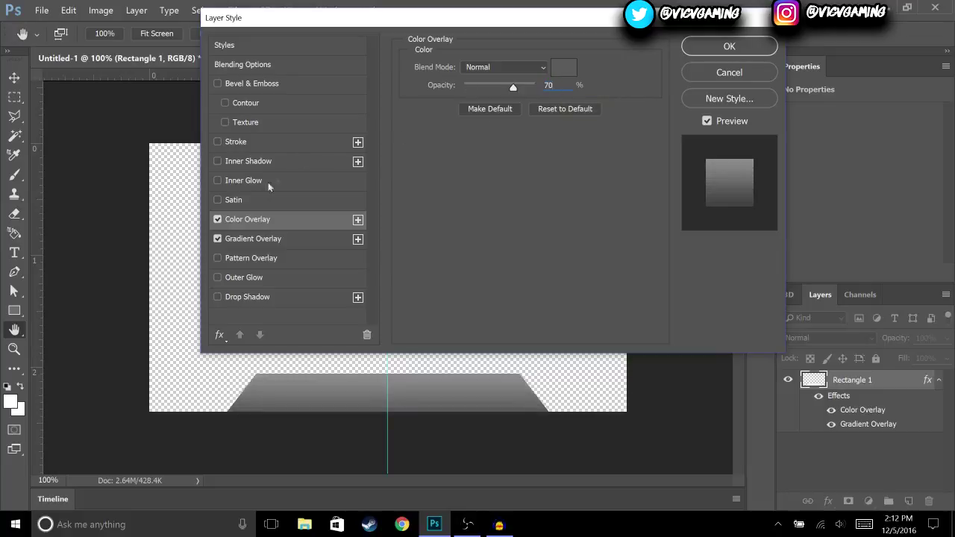
pyautogui.click(244, 242)
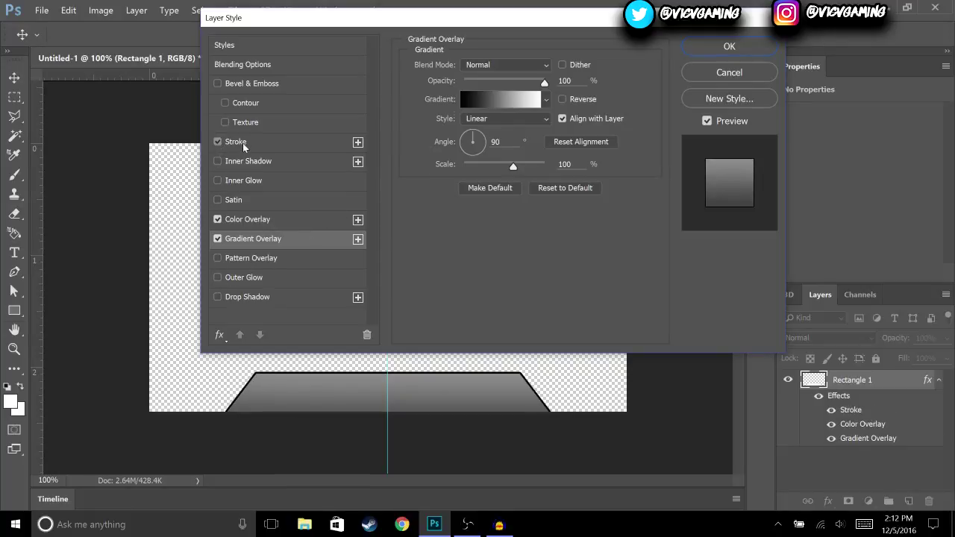
# Set the bar's stroke colour to cyan 00eaff, add an outer glow, and apply the style
pyautogui.click(228, 149)
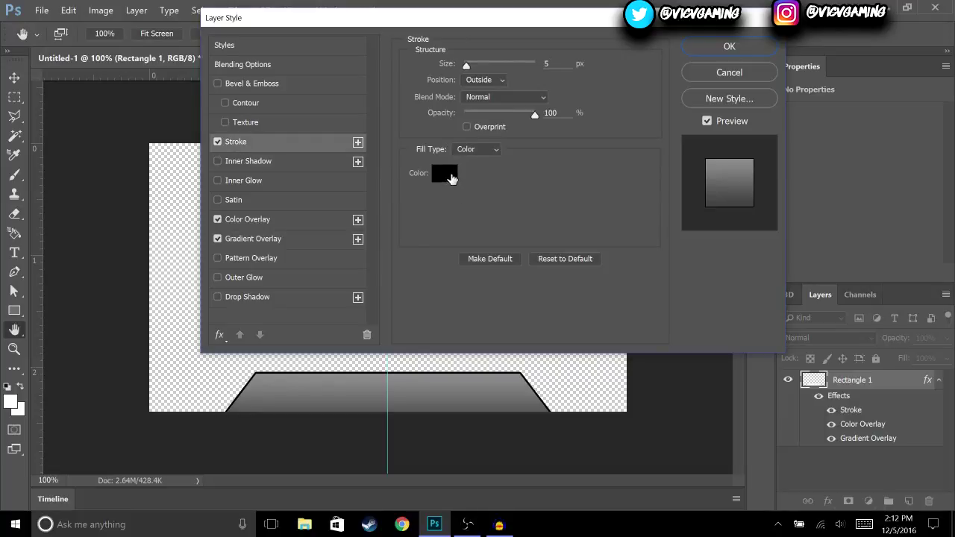
pyautogui.click(218, 277)
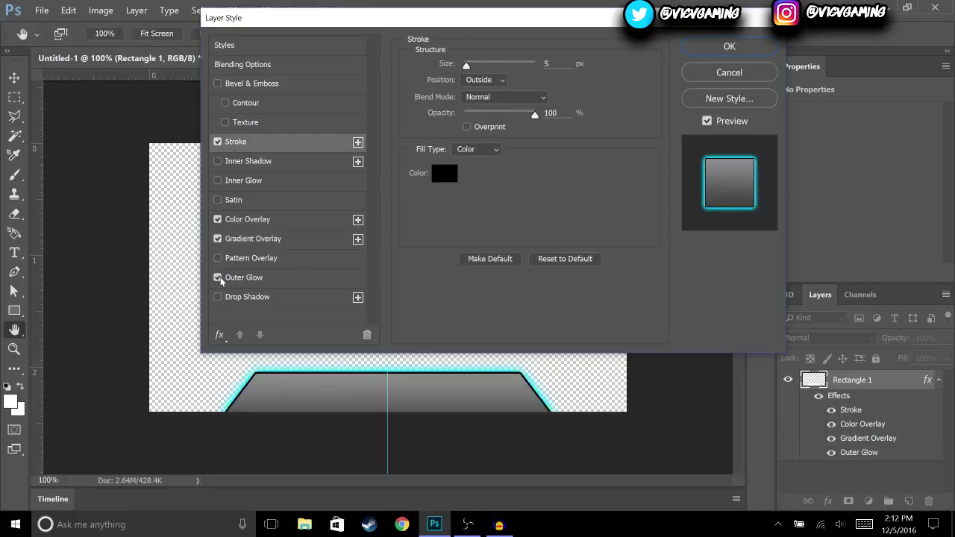
pyautogui.click(446, 174)
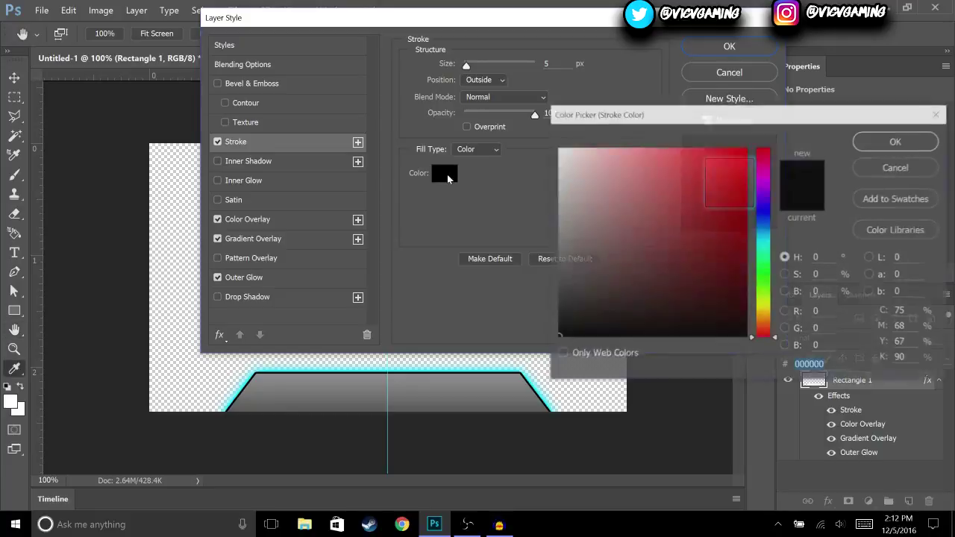
pyautogui.click(764, 241)
pyautogui.write('00eaff')
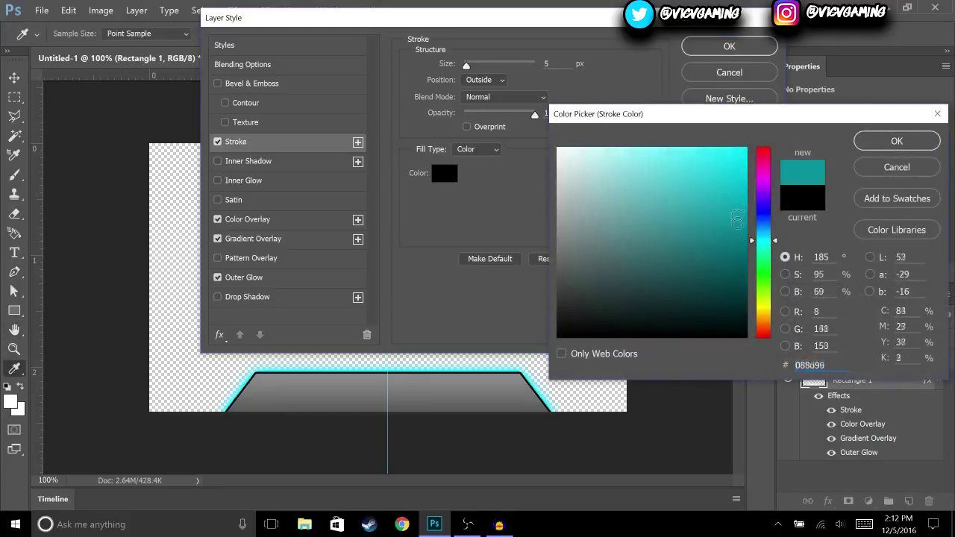
pyautogui.click(863, 141)
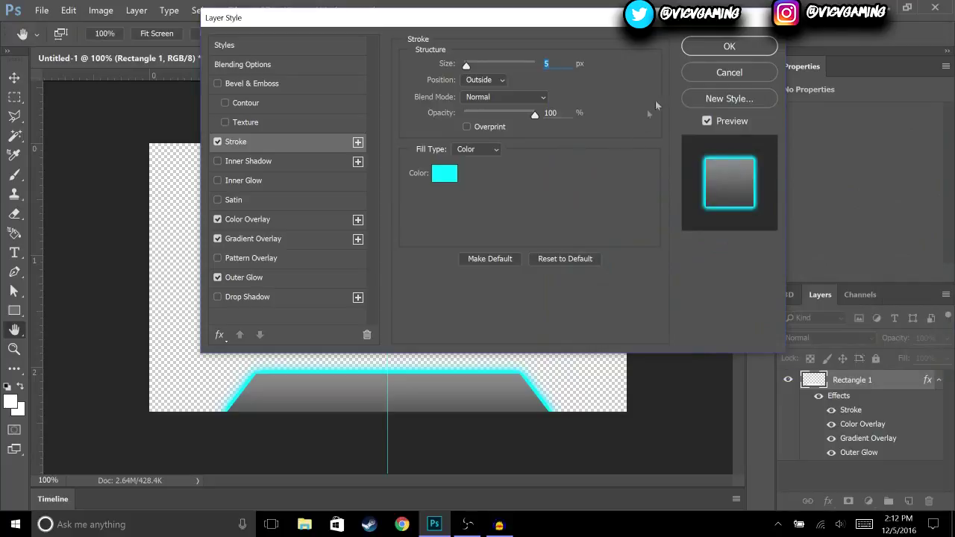
pyautogui.click(716, 47)
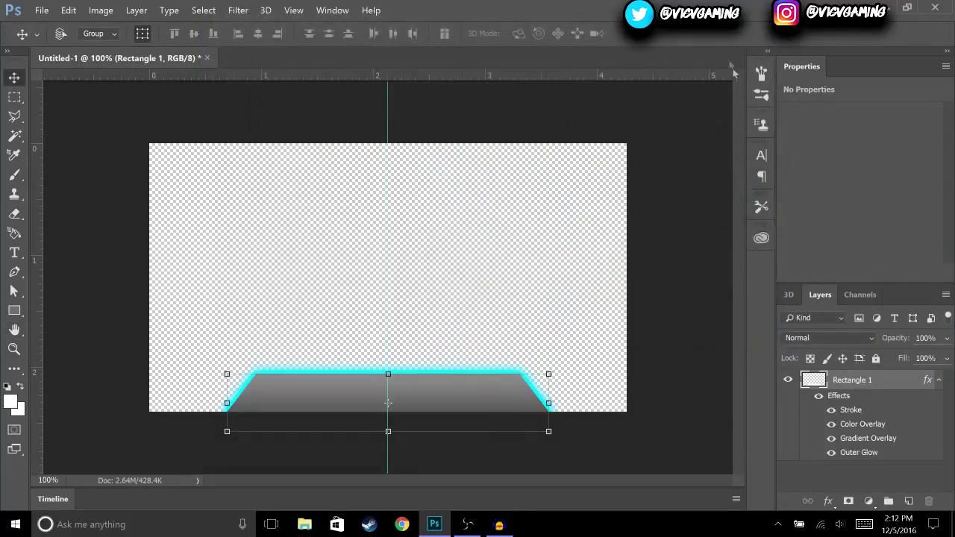
# Select the Type tool with the Aldo the Apache font
pyautogui.click(13, 254)
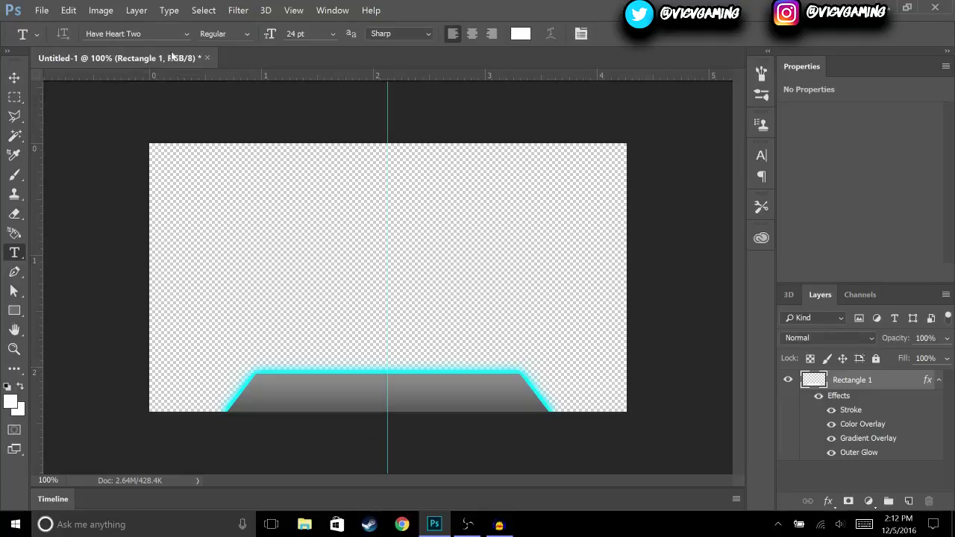
pyautogui.click(186, 34)
pyautogui.click(185, 32)
pyautogui.click(186, 32)
pyautogui.click(161, 94)
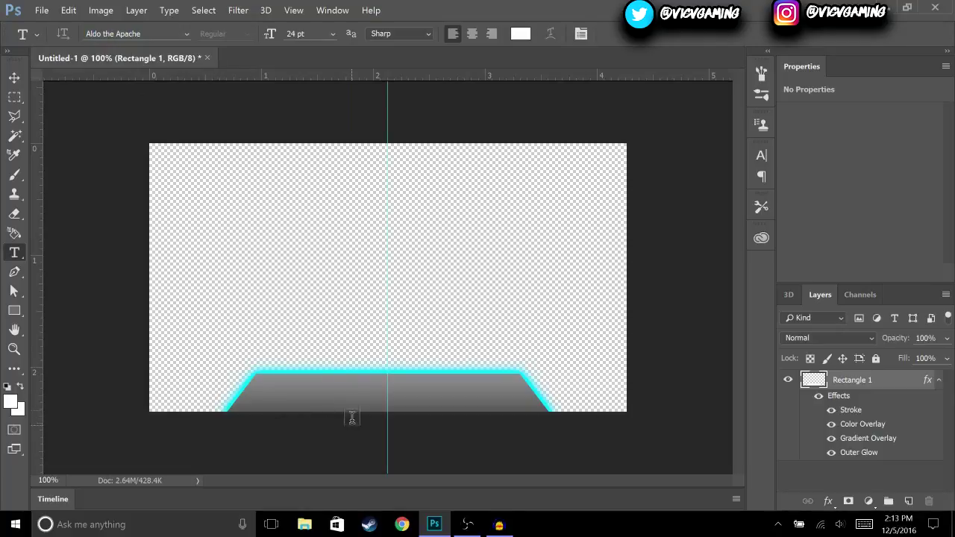
# Type NAME in a text box centred on the banner and commit it
pyautogui.moveTo(346, 388); pyautogui.dragTo(449, 411)
pyautogui.moveTo(397, 391); pyautogui.dragTo(398, 373)
pyautogui.moveTo(449, 394); pyautogui.dragTo(477, 394)
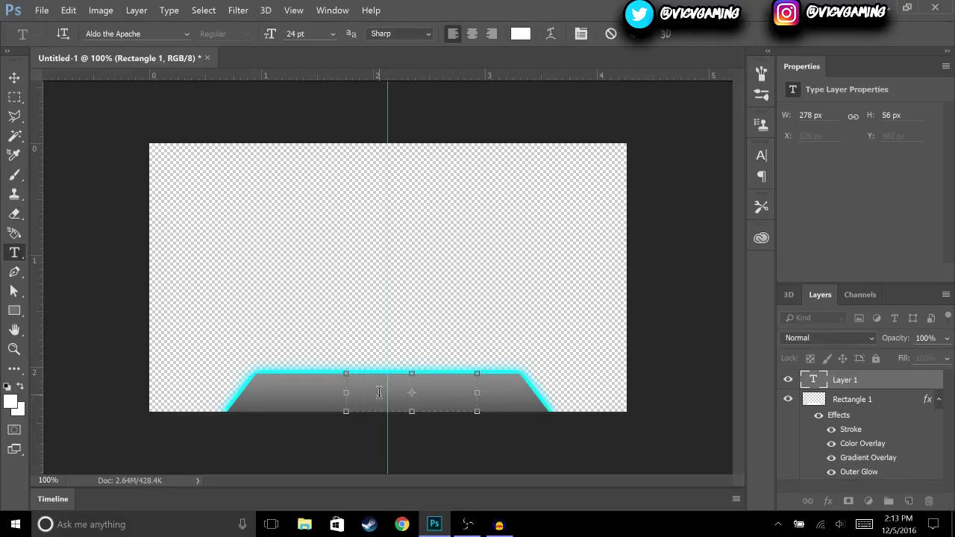
pyautogui.write('NAME')
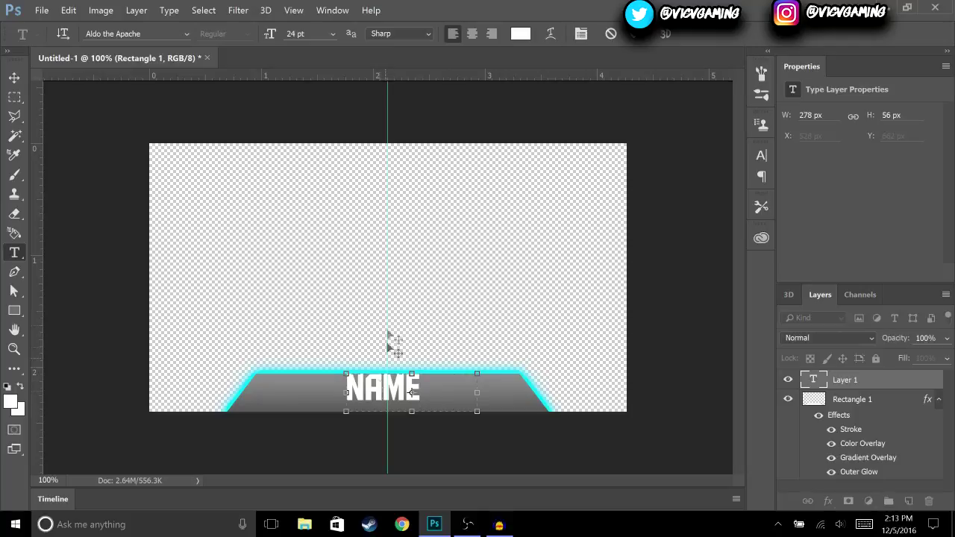
pyautogui.hotkey('ctrl', 'Return')
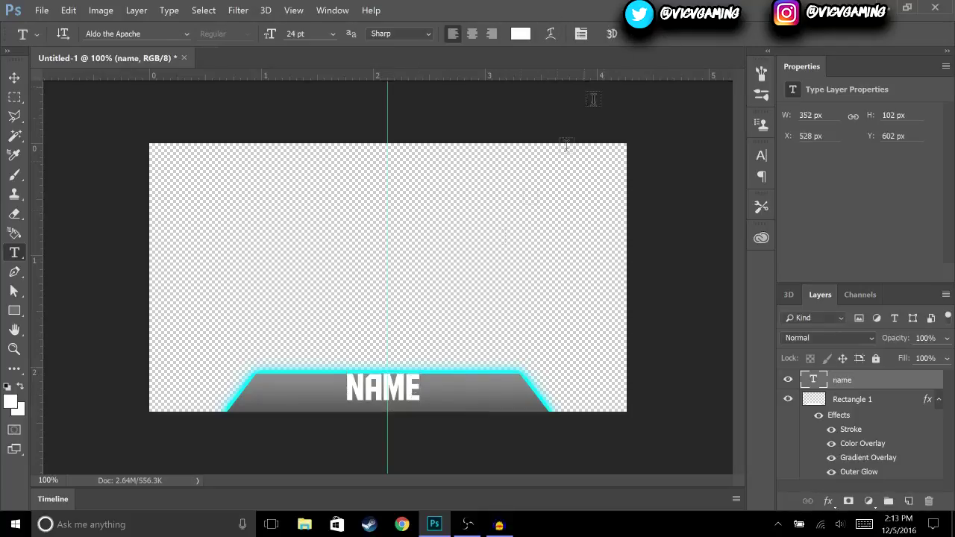
# Scale NAME proportionally to about 120% and nudge it back to the banner's centre
pyautogui.click(13, 79)
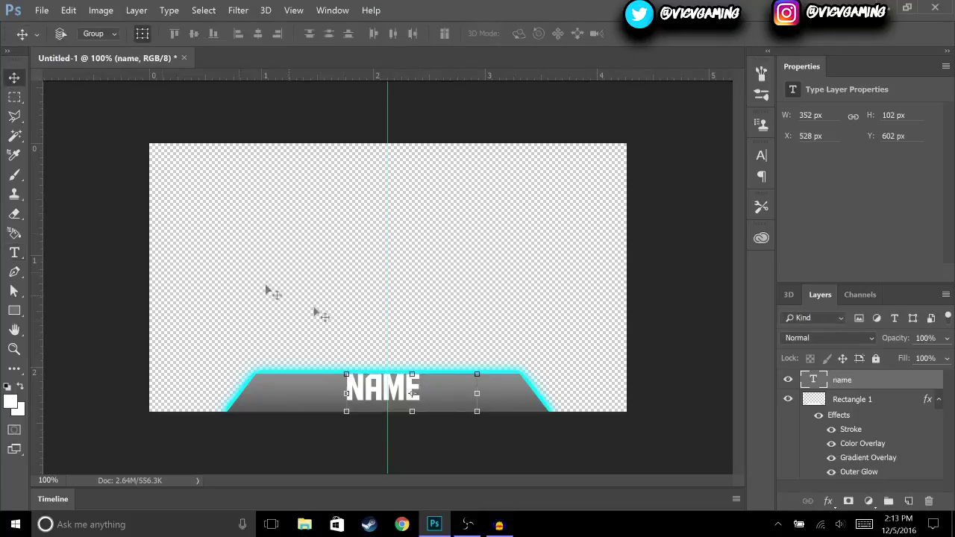
pyautogui.moveTo(398, 395); pyautogui.dragTo(401, 401)
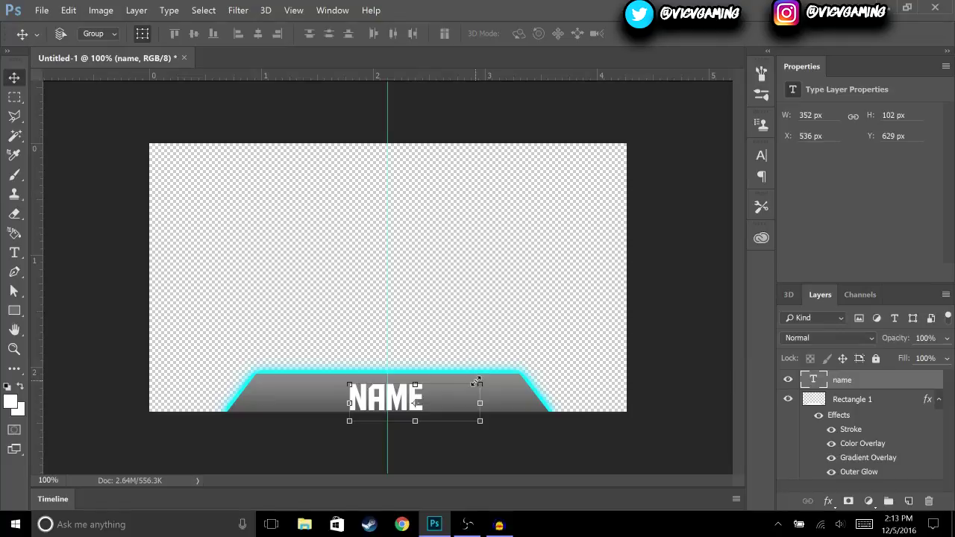
pyautogui.moveTo(482, 383); pyautogui.dragTo(499, 370)
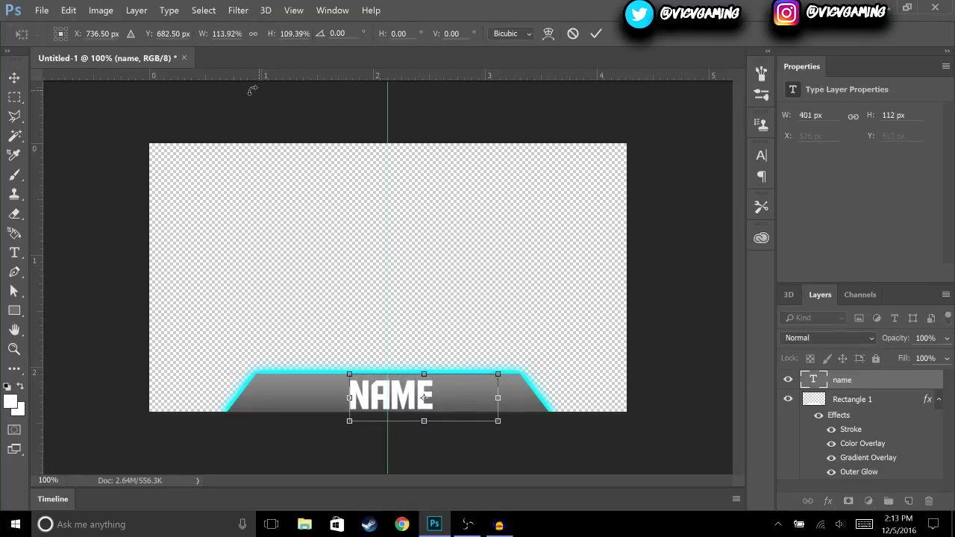
pyautogui.click(252, 33)
pyautogui.moveTo(497, 371); pyautogui.dragTo(506, 371)
pyautogui.moveTo(407, 395); pyautogui.dragTo(407, 402)
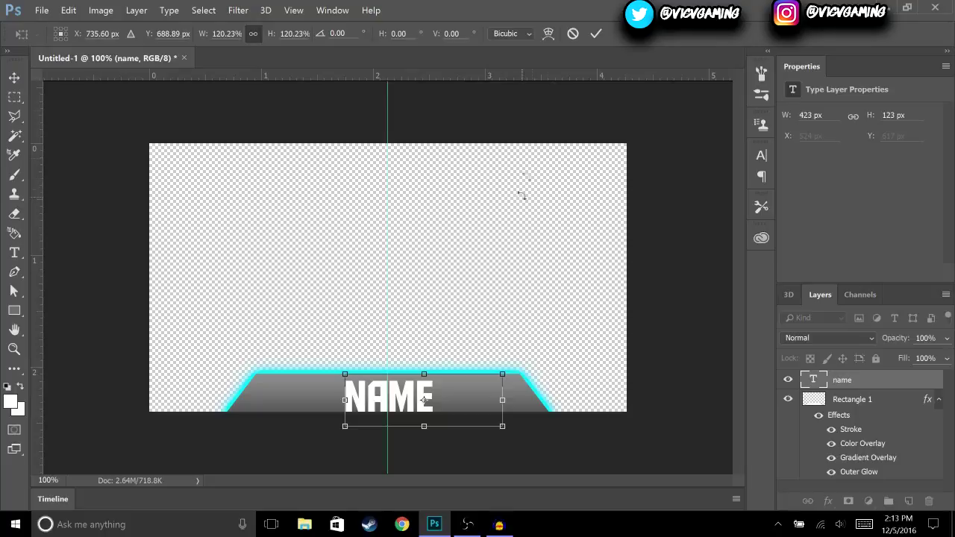
pyautogui.click(594, 33)
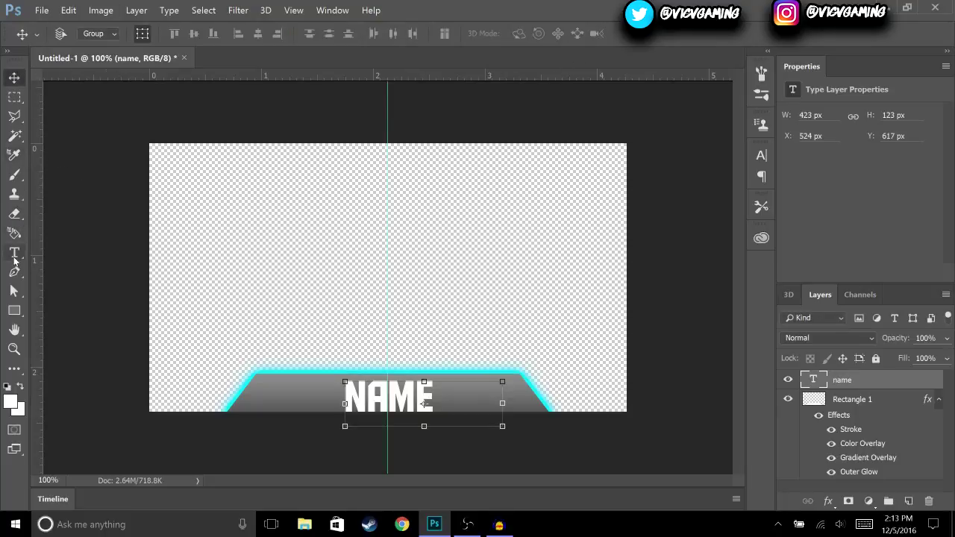
# Give the NAME text a black outline stroke in Layer Style
pyautogui.click(14, 253)
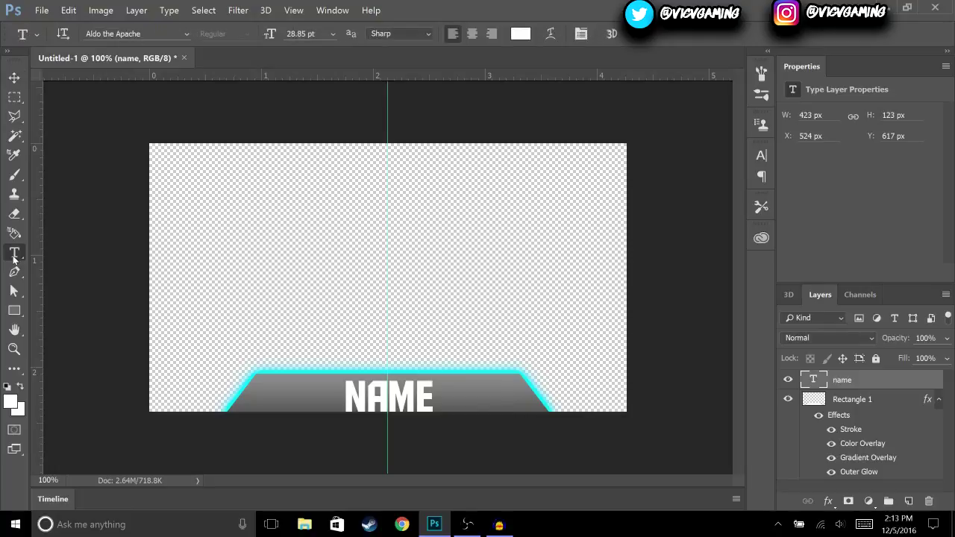
pyautogui.rightClick(850, 382)
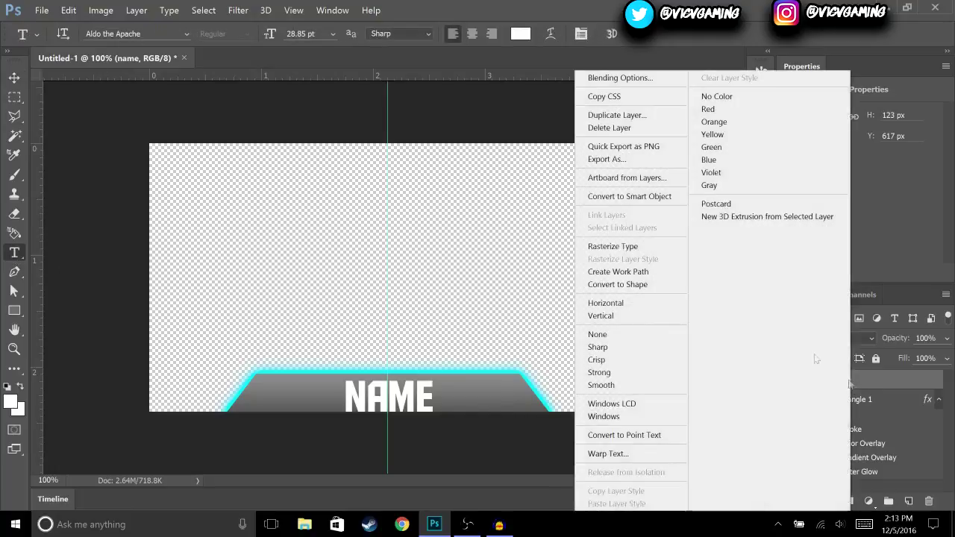
pyautogui.press('Escape')
pyautogui.press('space')
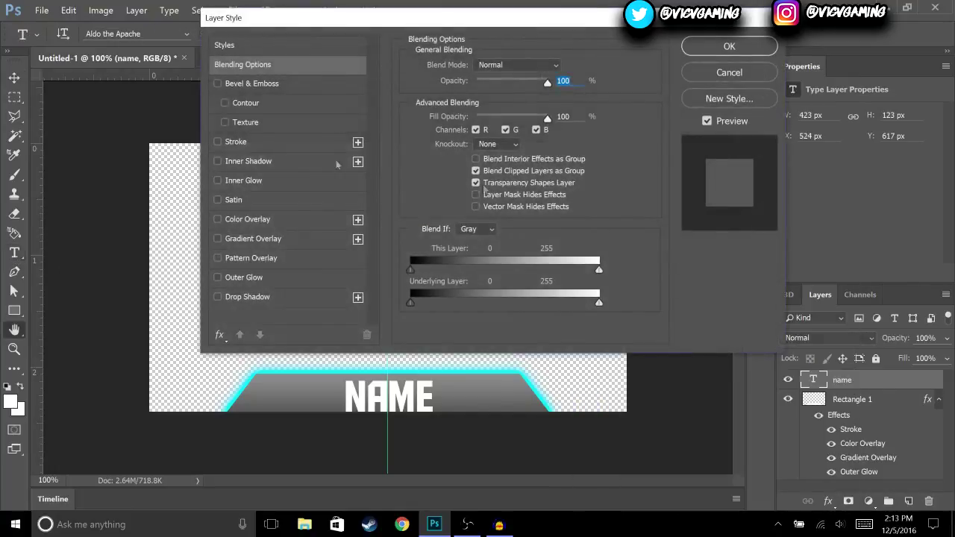
pyautogui.click(218, 142)
pyautogui.click(242, 149)
pyautogui.click(452, 183)
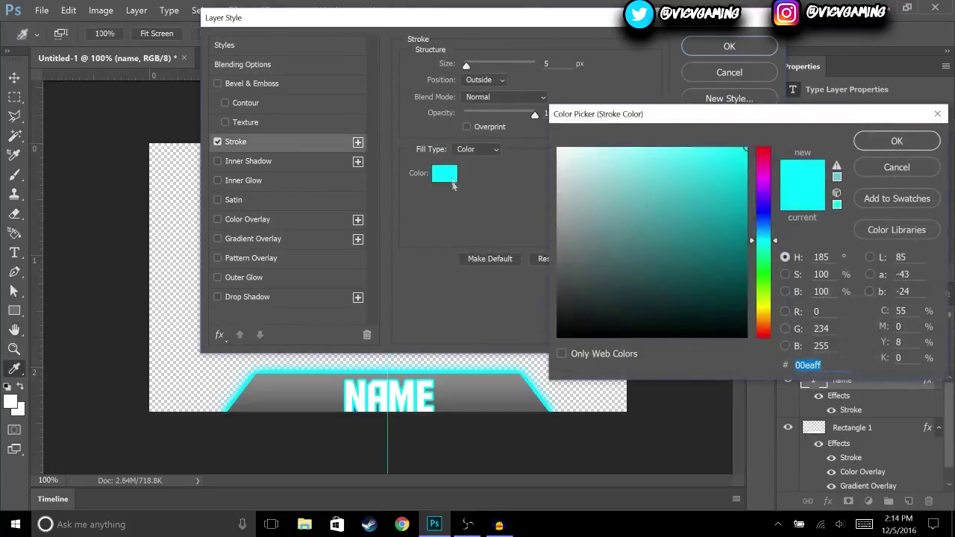
pyautogui.moveTo(567, 309); pyautogui.dragTo(550, 344)
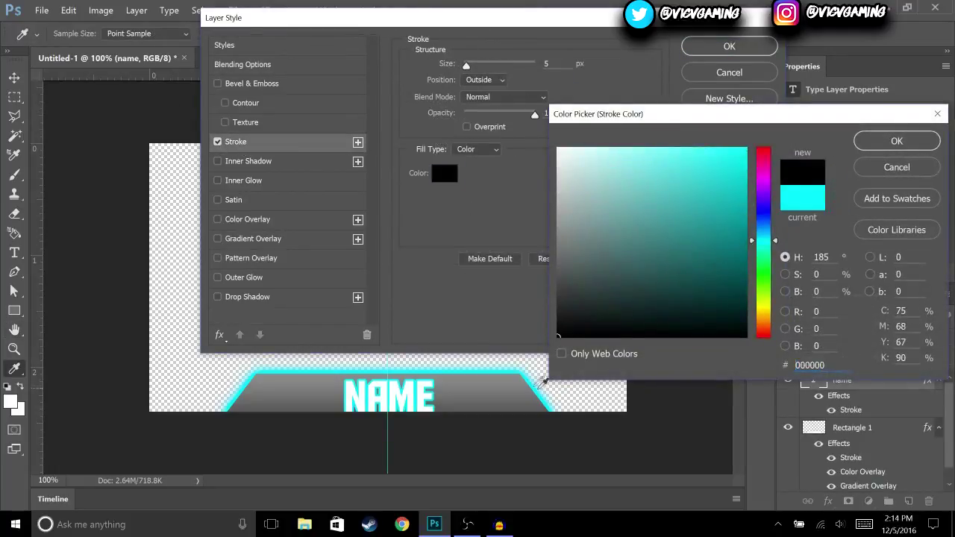
pyautogui.click(916, 146)
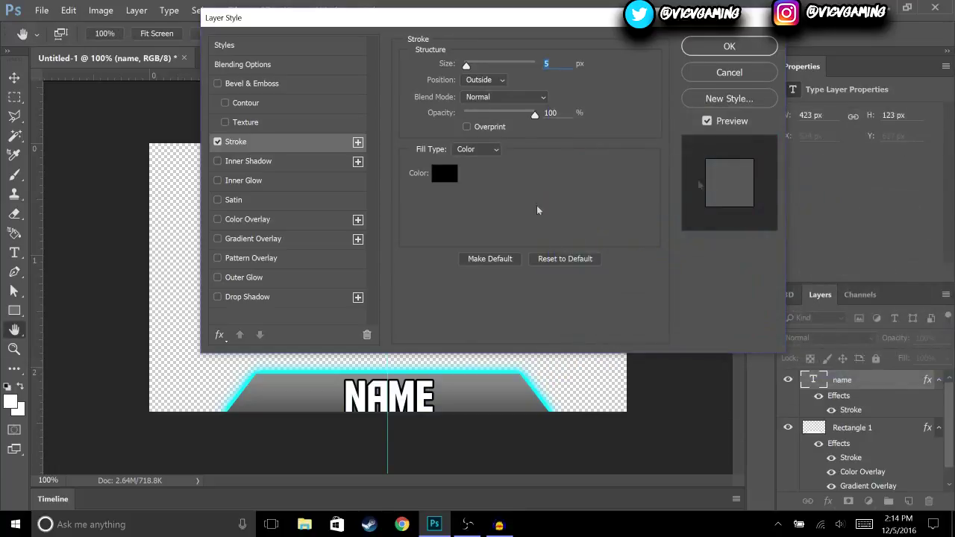
# Add a bright blue Color Overlay and a Gradient Overlay to NAME, then apply
pyautogui.click(245, 219)
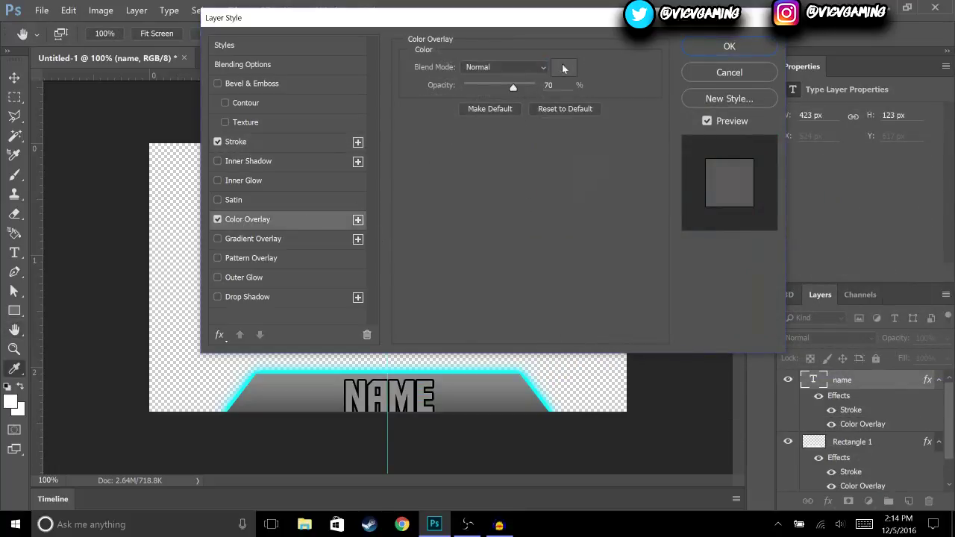
pyautogui.click(563, 68)
pyautogui.click(764, 235)
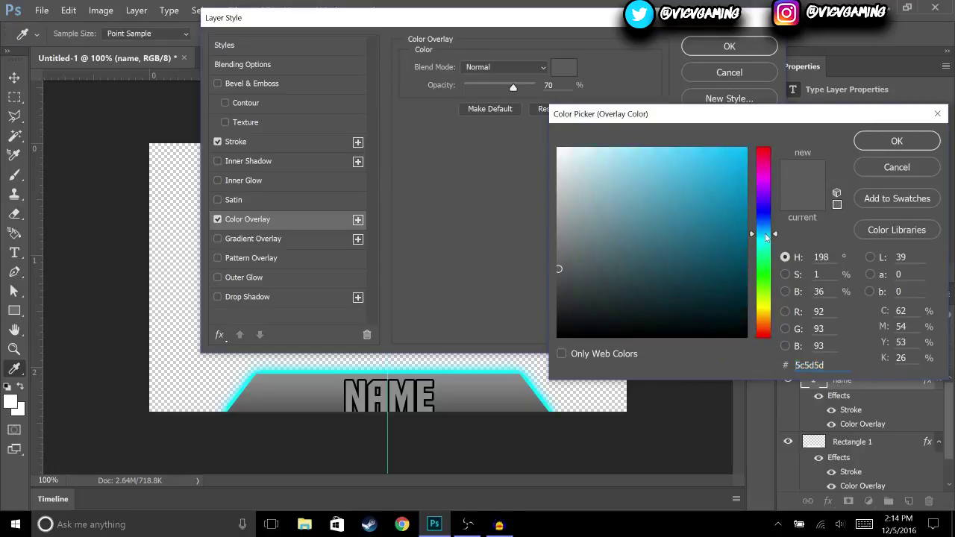
pyautogui.click(746, 149)
pyautogui.click(876, 146)
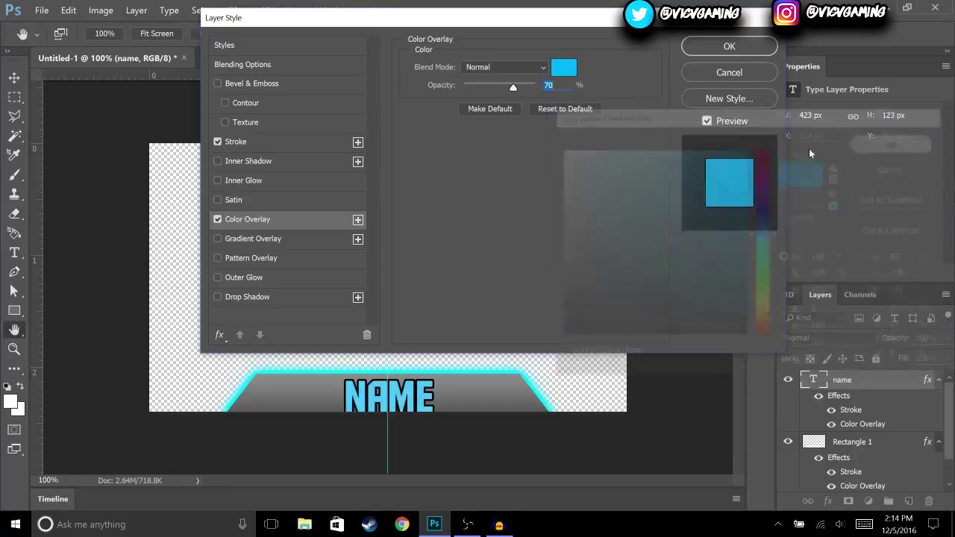
pyautogui.click(217, 239)
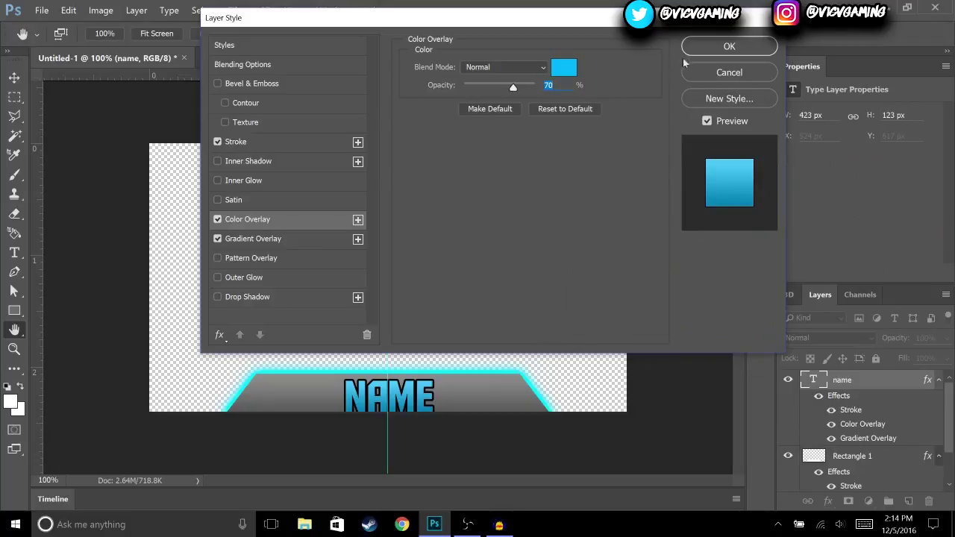
pyautogui.click(728, 47)
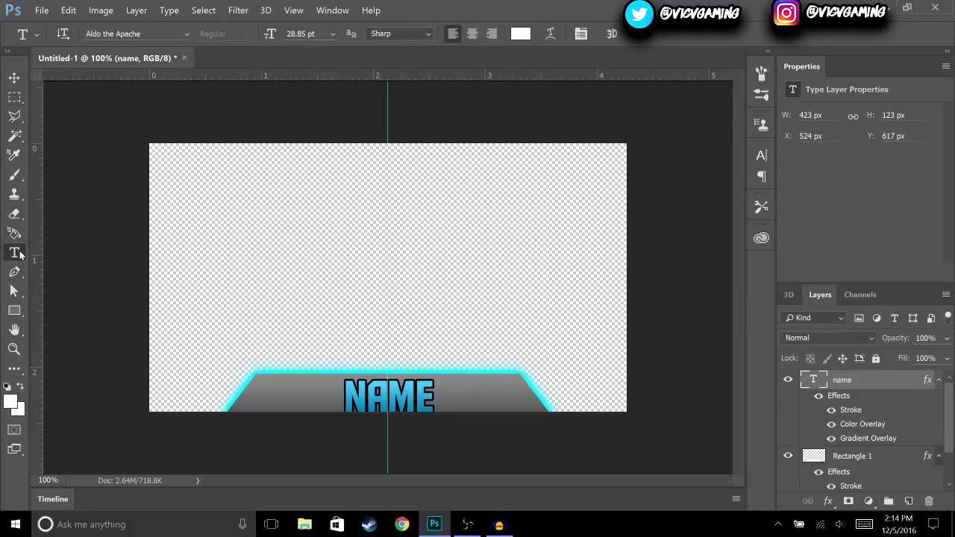
pyautogui.moveTo(255, 391); pyautogui.dragTo(323, 412)
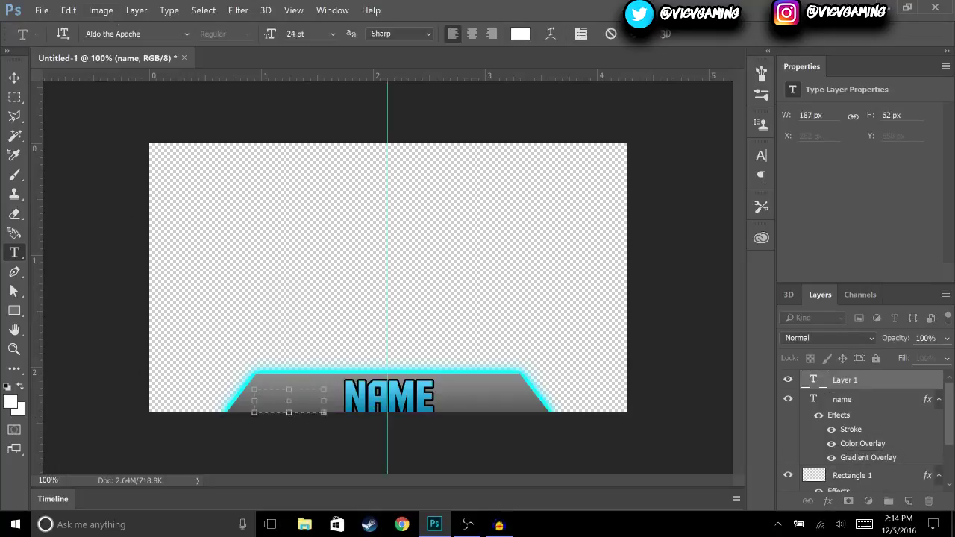
pyautogui.click(187, 34)
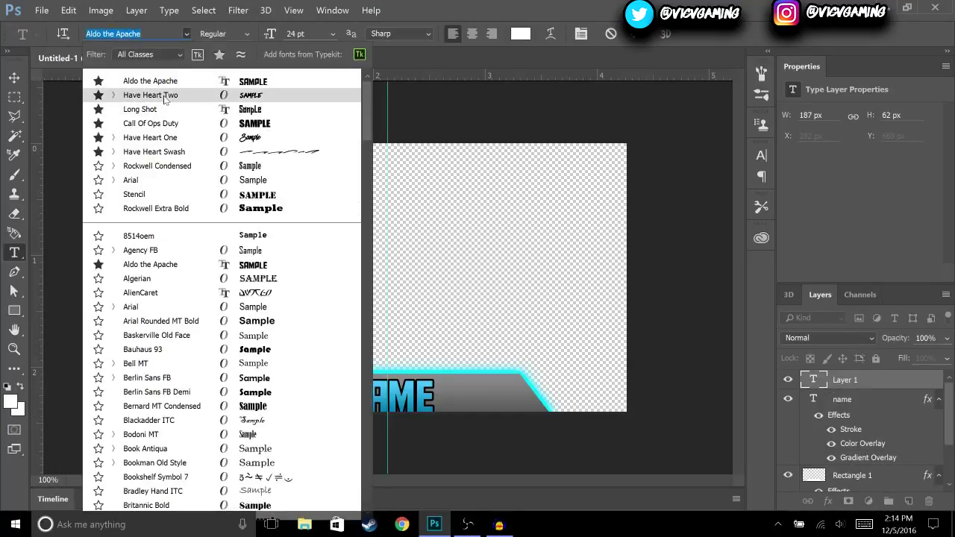
pyautogui.click(149, 95)
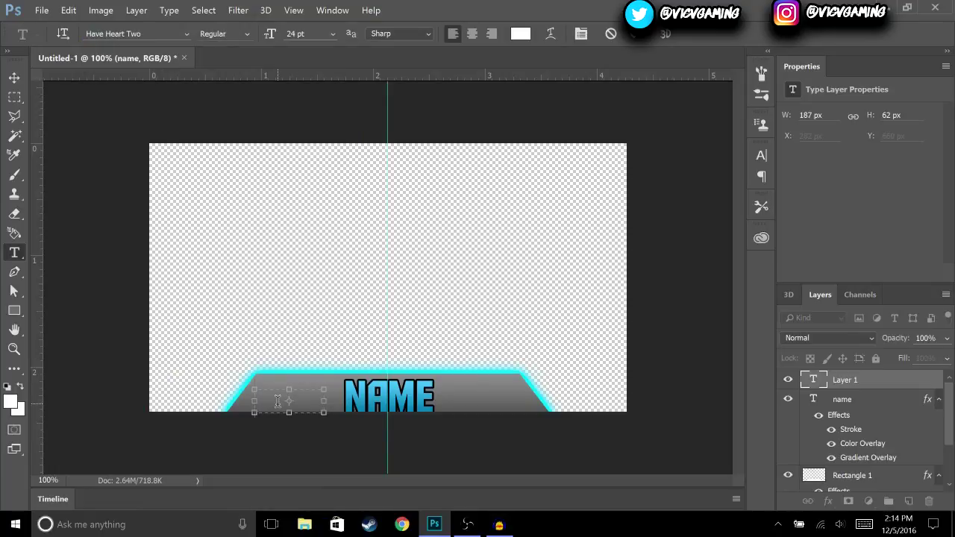
pyautogui.write('@NAM')
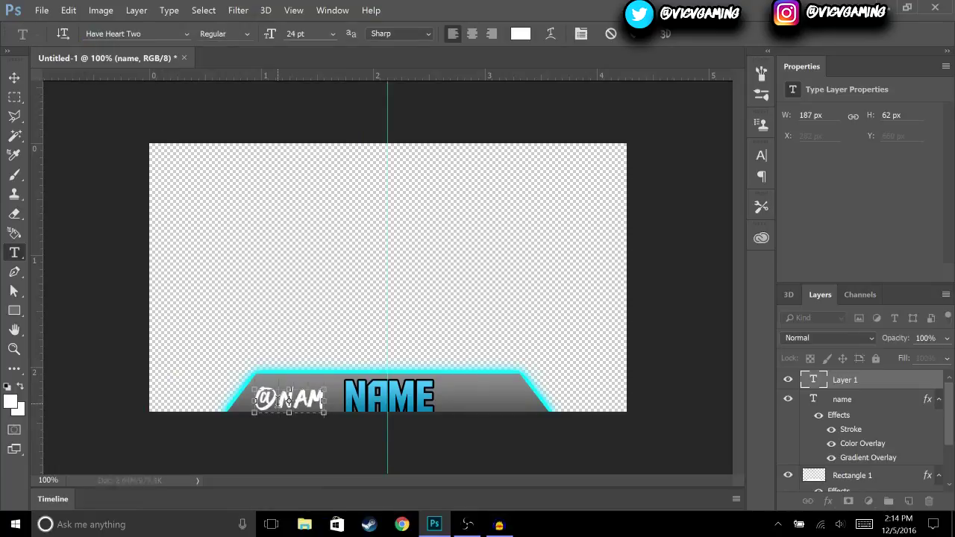
pyautogui.moveTo(318, 402); pyautogui.dragTo(344, 402)
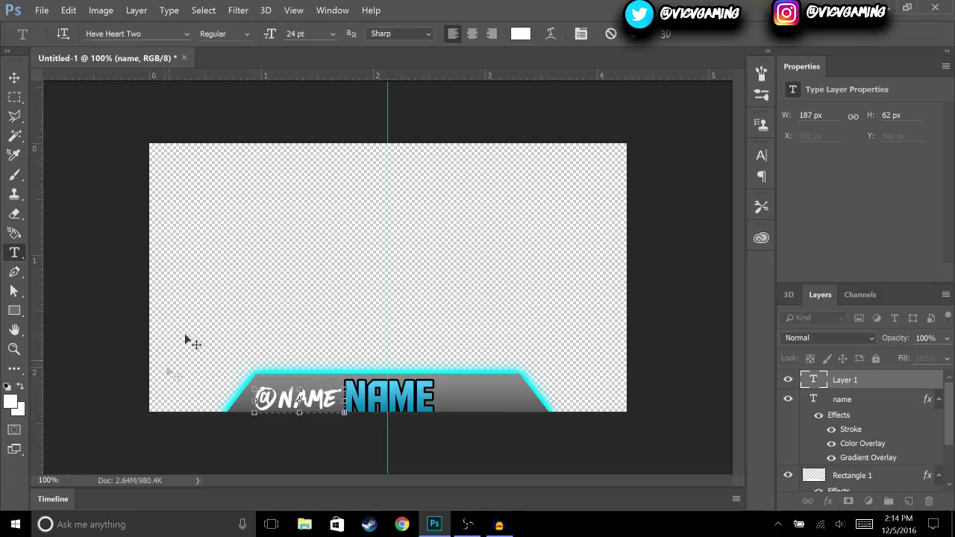
pyautogui.click(631, 34)
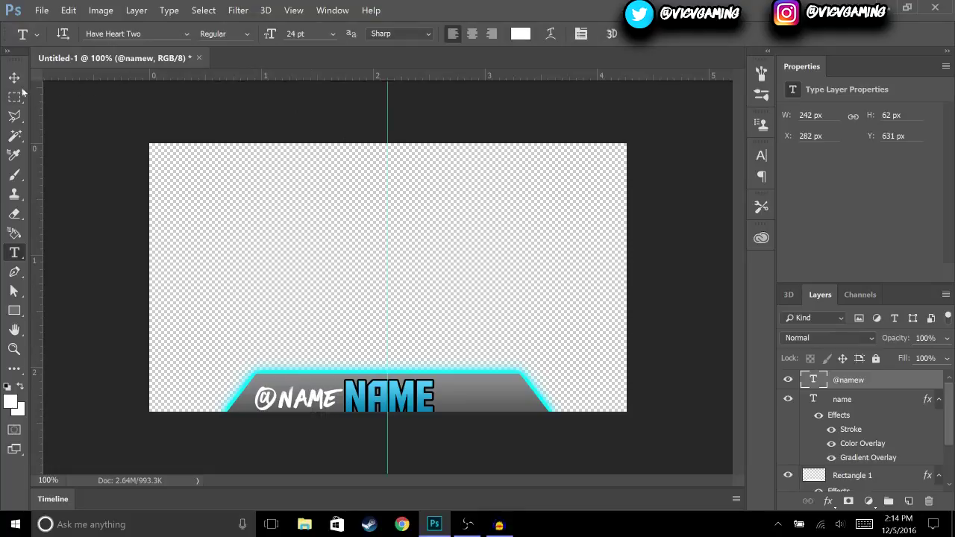
pyautogui.press('v')
pyautogui.moveTo(319, 379); pyautogui.dragTo(321, 401)
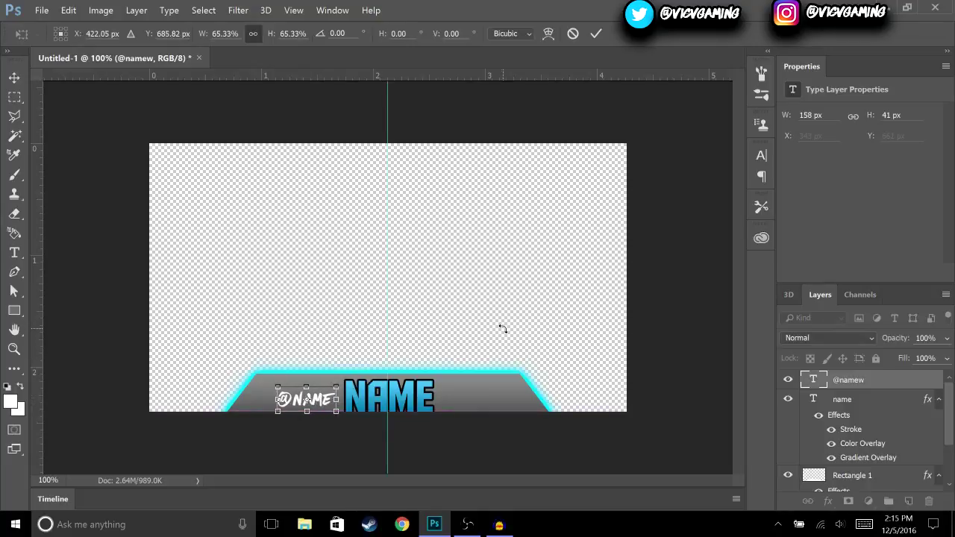
pyautogui.click(595, 34)
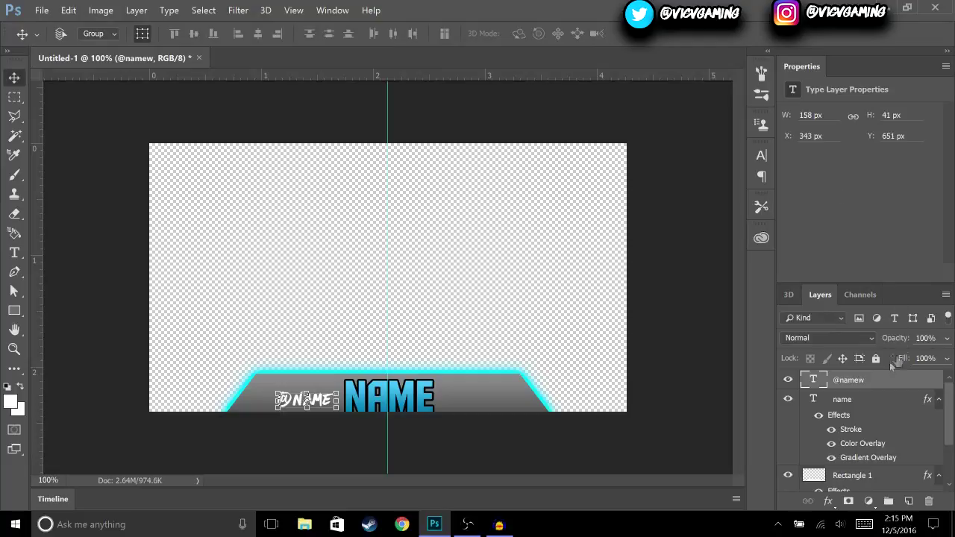
pyautogui.rightClick(859, 381)
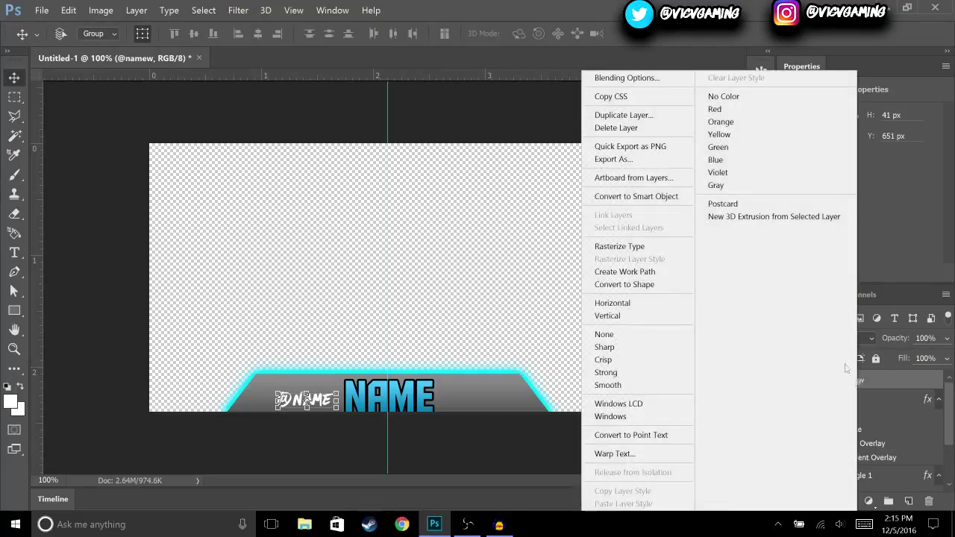
pyautogui.click(643, 120)
pyautogui.click(593, 157)
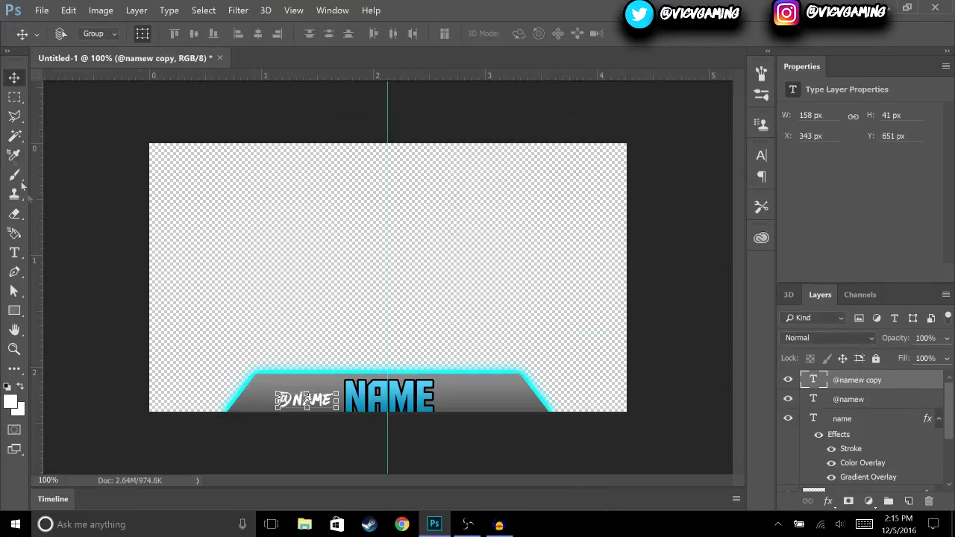
pyautogui.moveTo(326, 402); pyautogui.dragTo(498, 403)
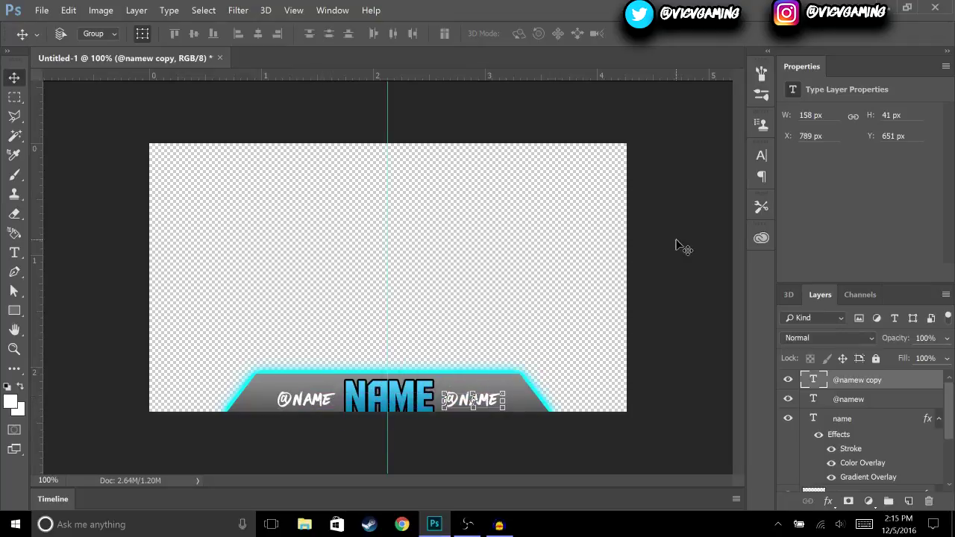
# Place the Twitter_bird_icon image, scale it down proportionally and position it at the banner's left end
pyautogui.click(43, 11)
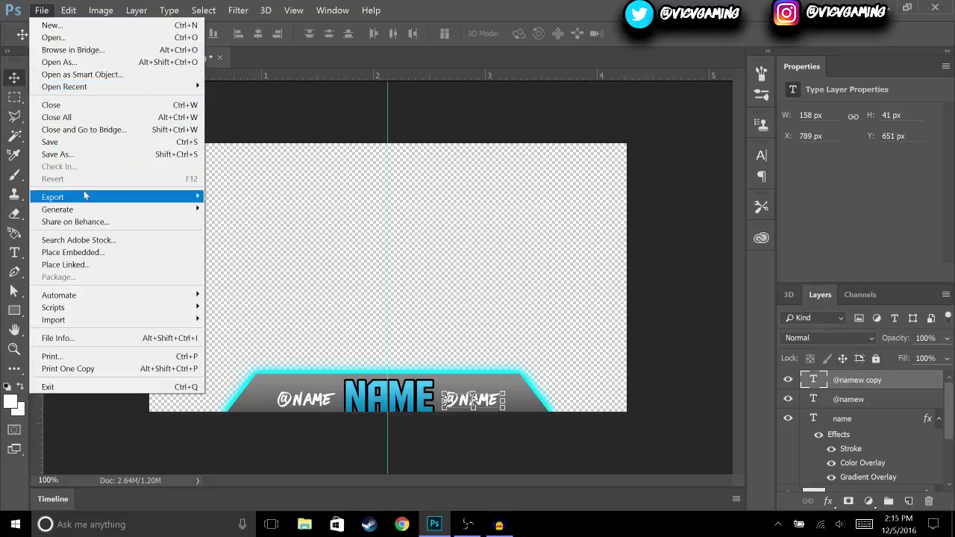
pyautogui.click(112, 252)
pyautogui.doubleClick(243, 109)
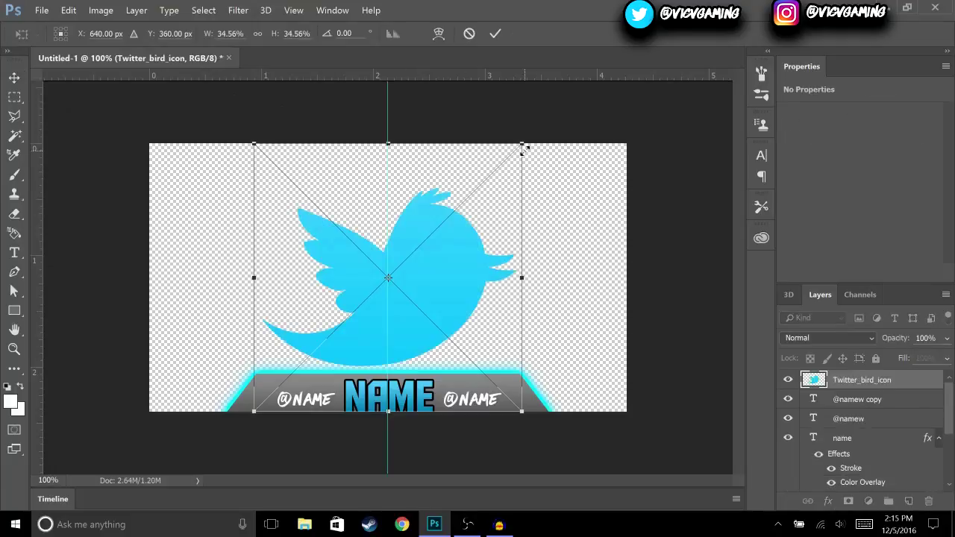
pyautogui.moveTo(522, 146); pyautogui.dragTo(305, 373)
pyautogui.click(258, 34)
pyautogui.moveTo(294, 402); pyautogui.dragTo(271, 400)
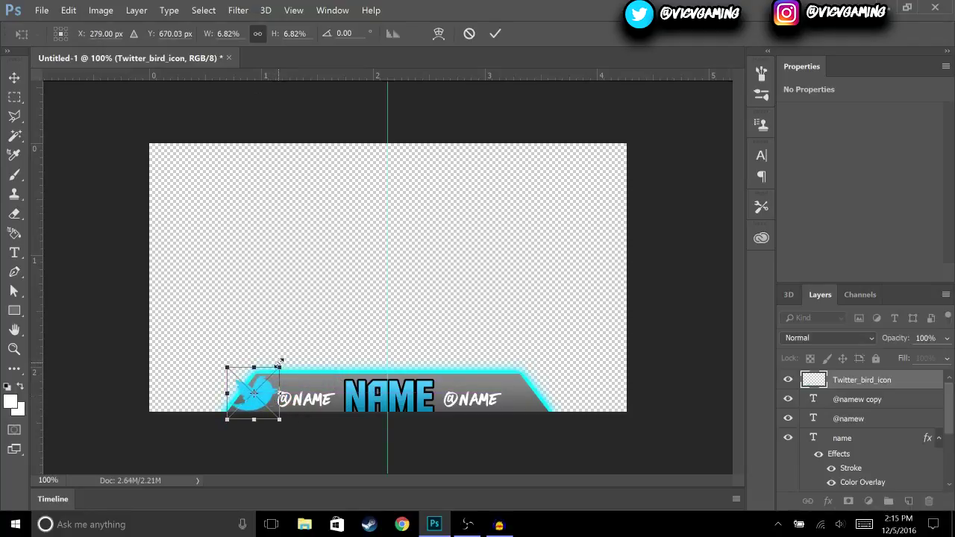
pyautogui.moveTo(279, 369); pyautogui.dragTo(275, 382)
pyautogui.press('Return')
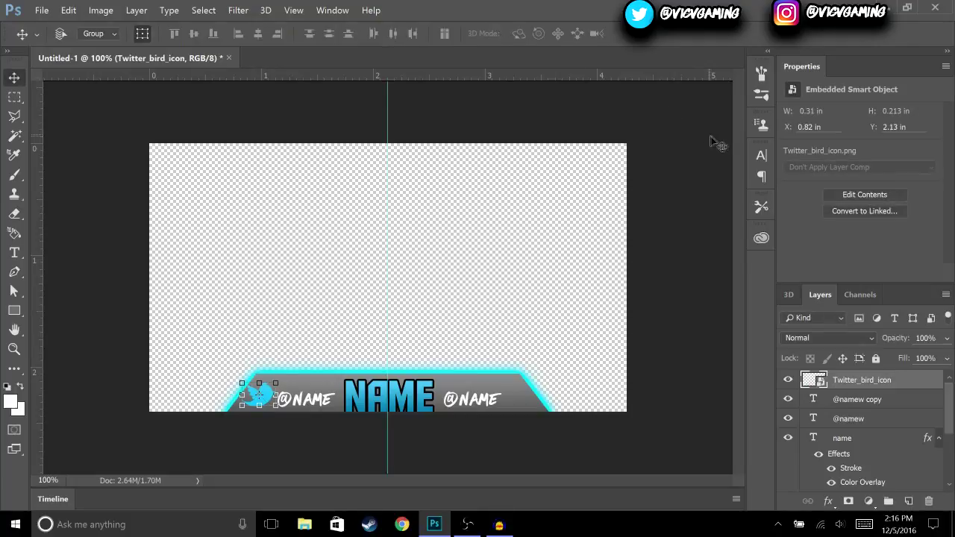
# Place the Instagram logo, scale it down proportionally and move it to the banner's right end
pyautogui.click(43, 13)
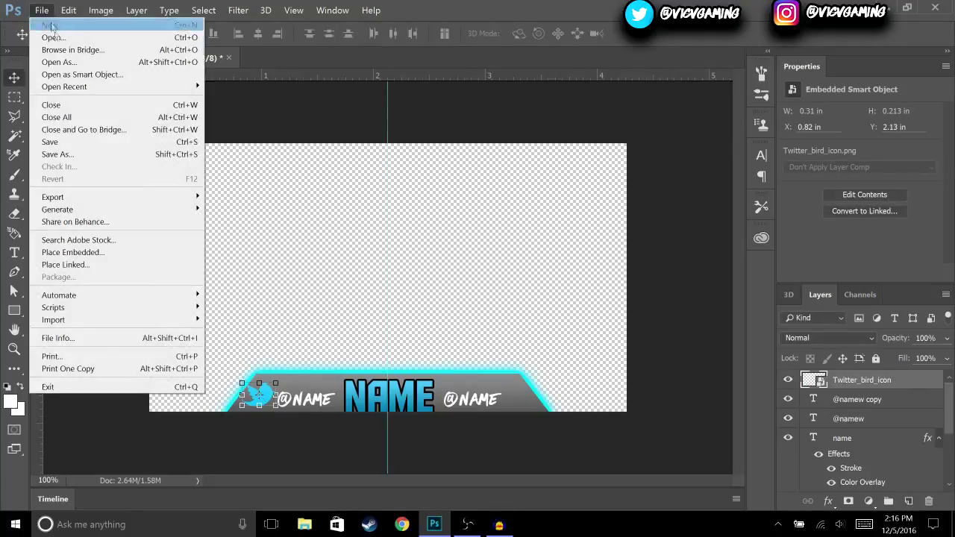
pyautogui.click(111, 256)
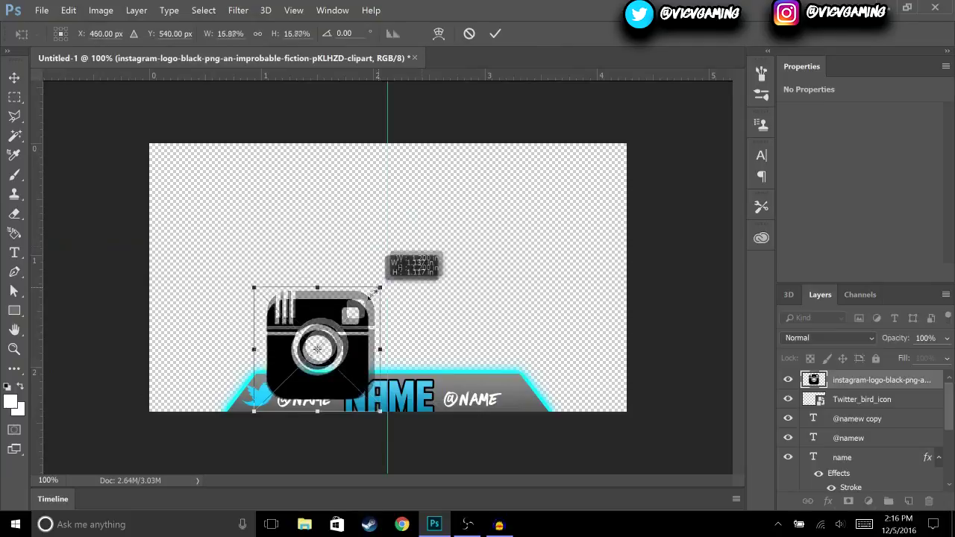
pyautogui.moveTo(394, 283); pyautogui.dragTo(306, 367)
pyautogui.click(257, 34)
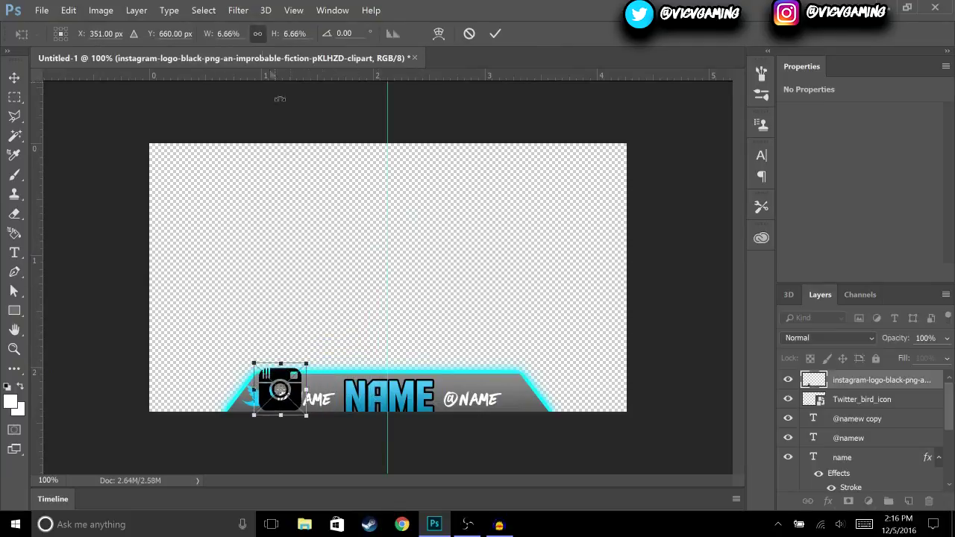
pyautogui.moveTo(293, 380); pyautogui.dragTo(533, 372)
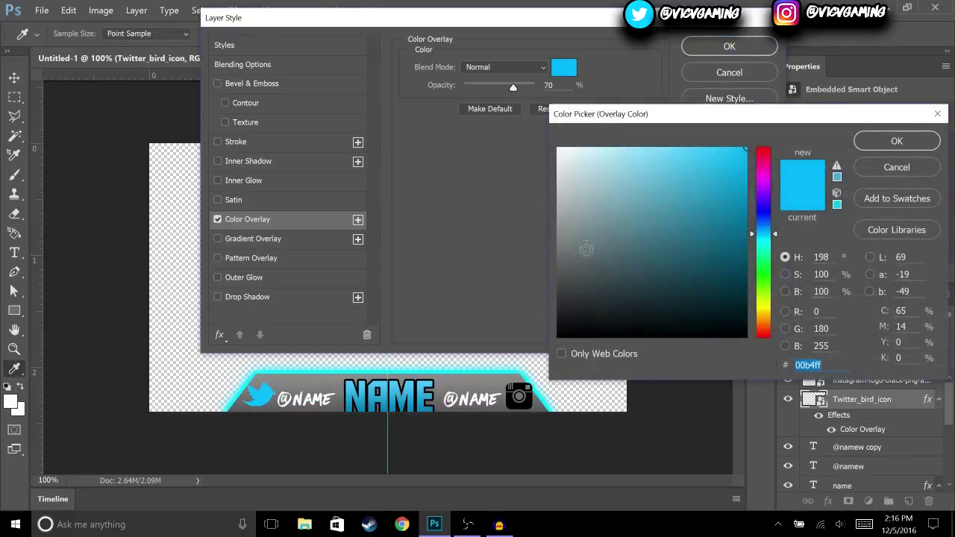
pyautogui.write('000000')
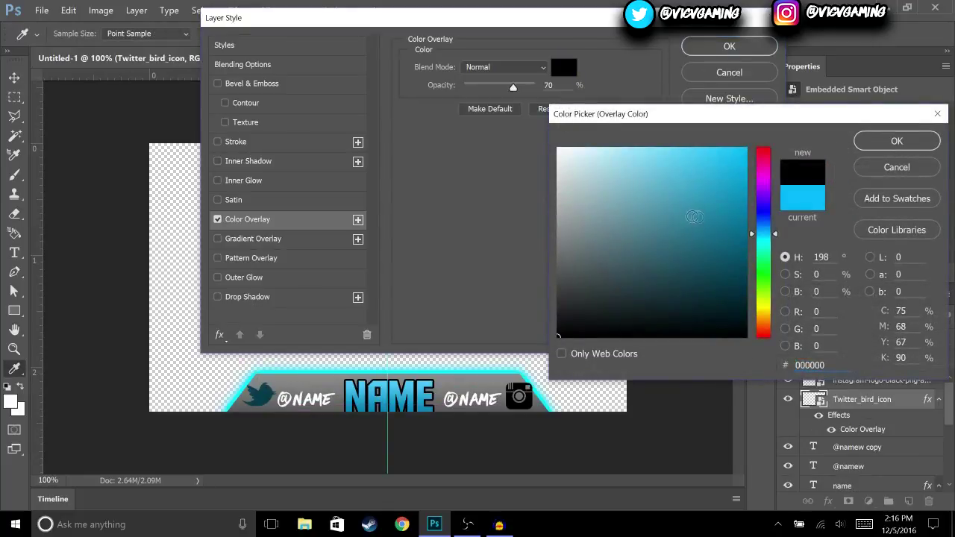
# Give the Twitter bird a black 000000 colour overlay, then select the Rectangle 1 layer
pyautogui.click(895, 142)
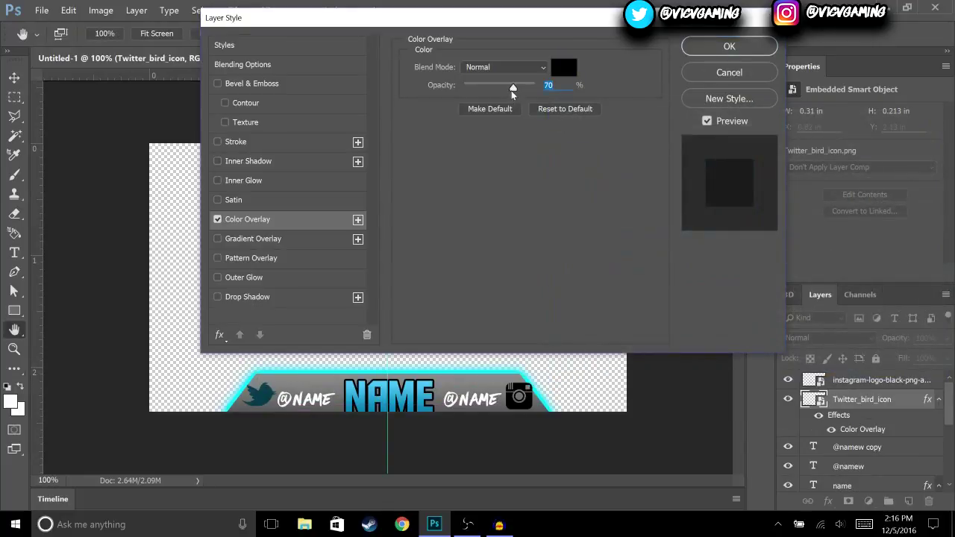
pyautogui.moveTo(511, 90); pyautogui.dragTo(593, 94)
pyautogui.click(695, 43)
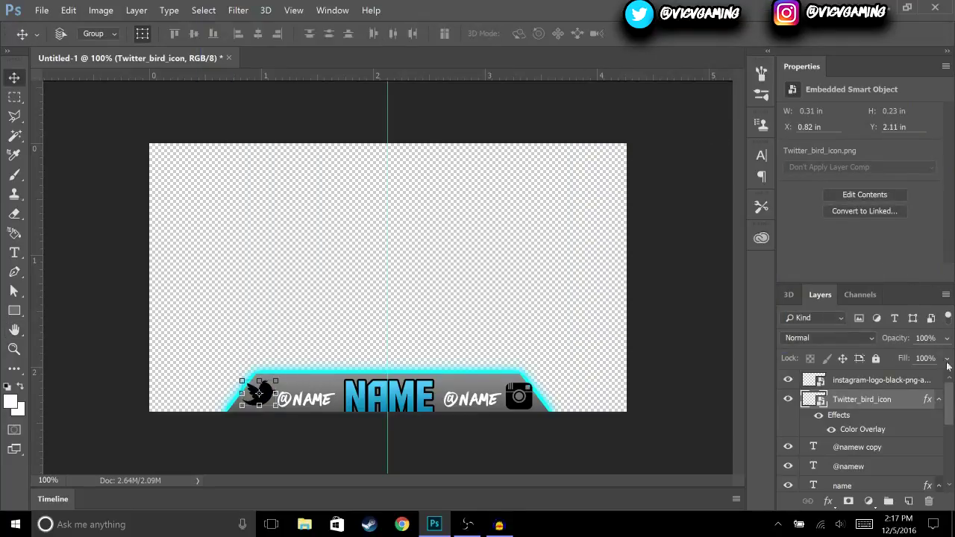
pyautogui.moveTo(950, 403); pyautogui.dragTo(950, 456)
pyautogui.click(863, 416)
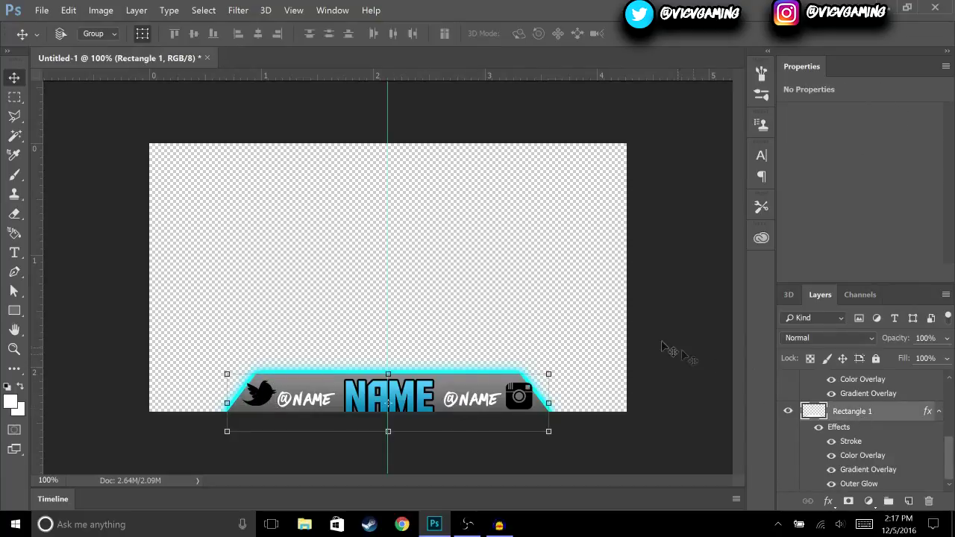
# Export the nameplate via Export As as a transparent 1280×720 PNG, naming the file 'overla'
pyautogui.click(41, 10)
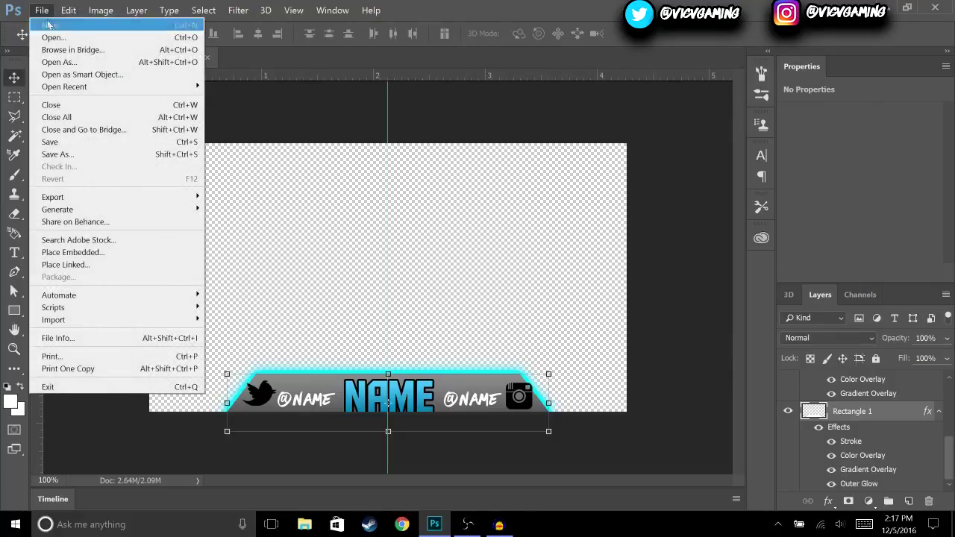
pyautogui.moveTo(133, 201)
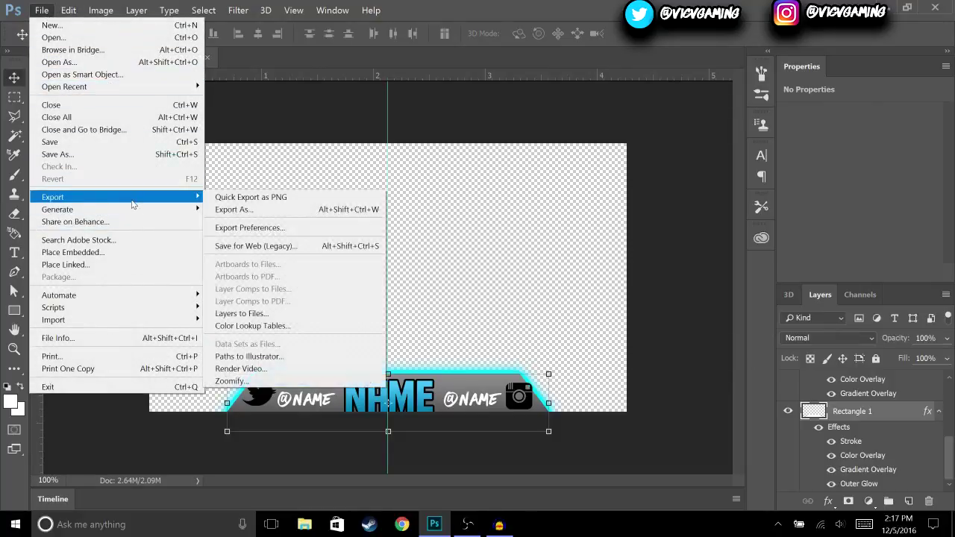
pyautogui.click(240, 211)
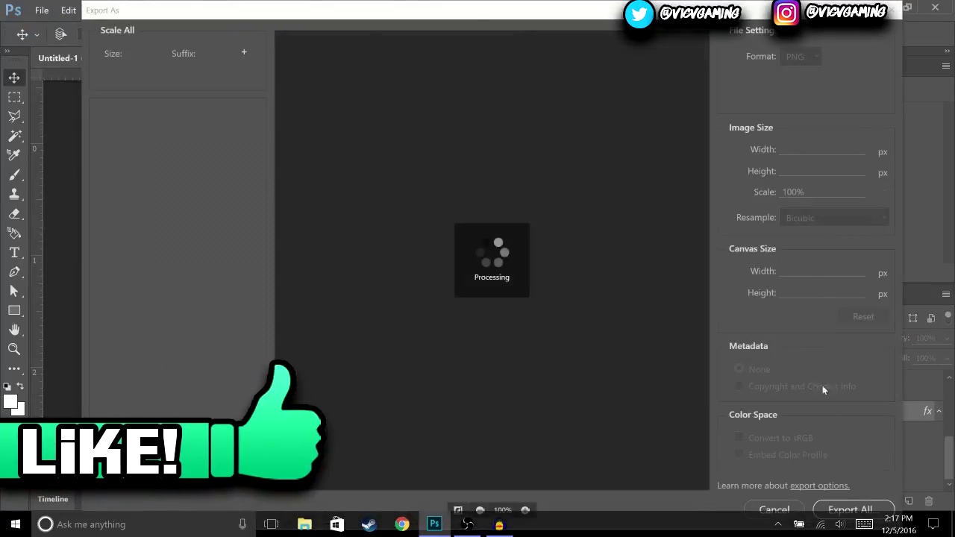
pyautogui.click(858, 511)
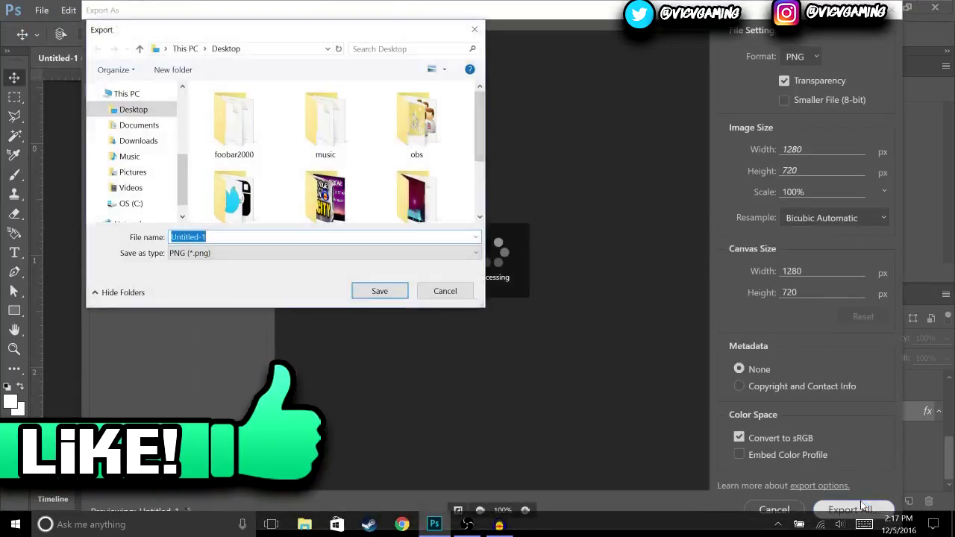
pyautogui.write('ov')
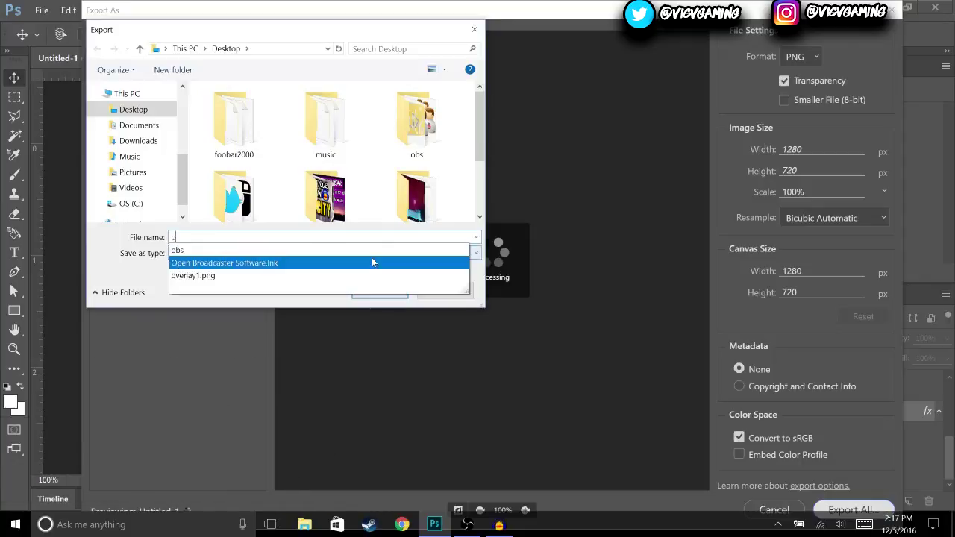
pyautogui.write('erl')
pyautogui.write('a')
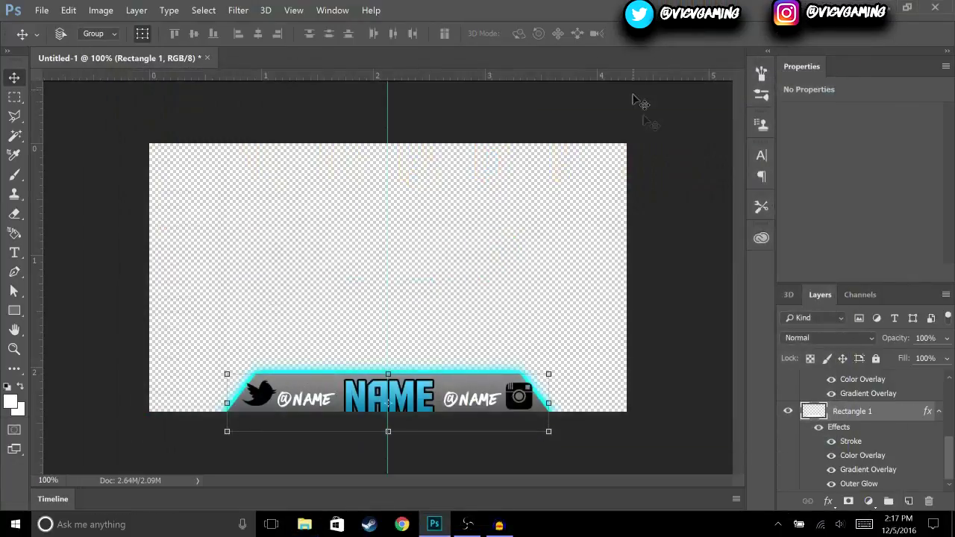